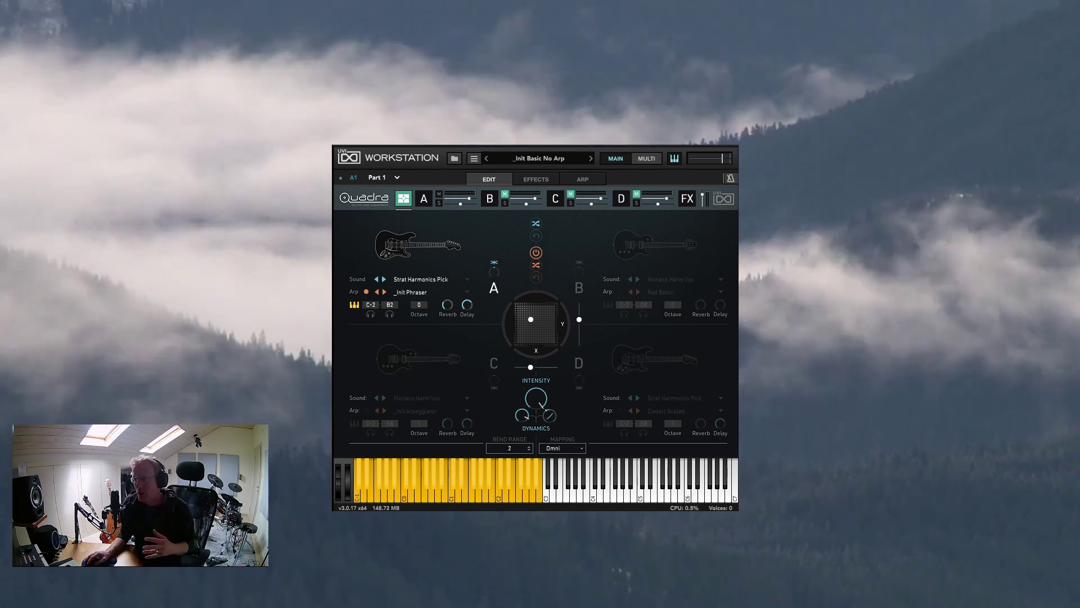
Step: Load the _Init Basic No Arp preset from the Quadra soundbank and select the electric guitar sound Strat Harmonics Pick for layer A
click(542, 157)
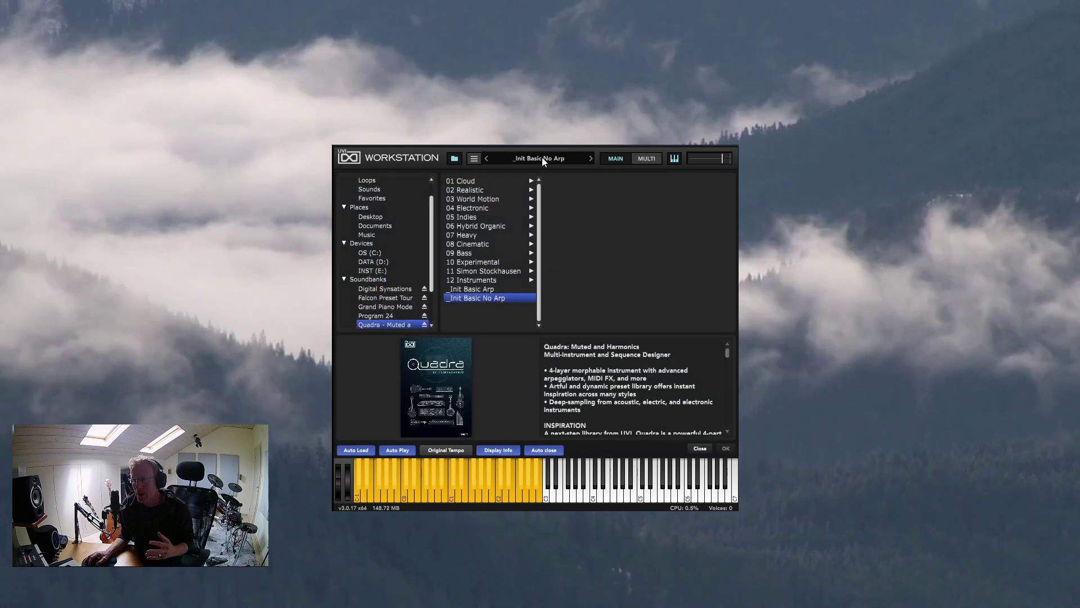
double_click(491, 299)
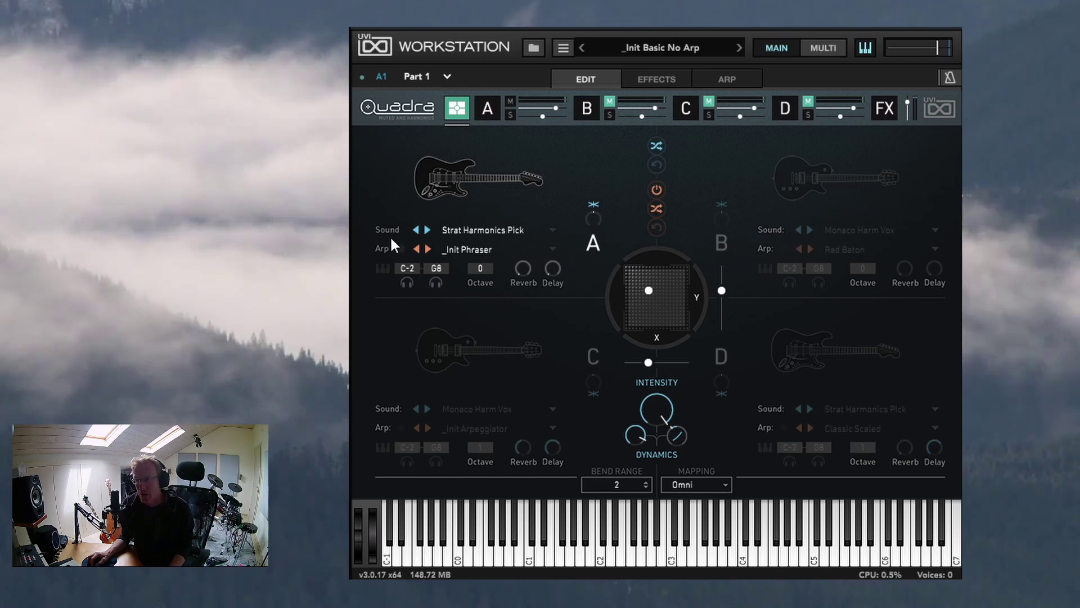
click(464, 230)
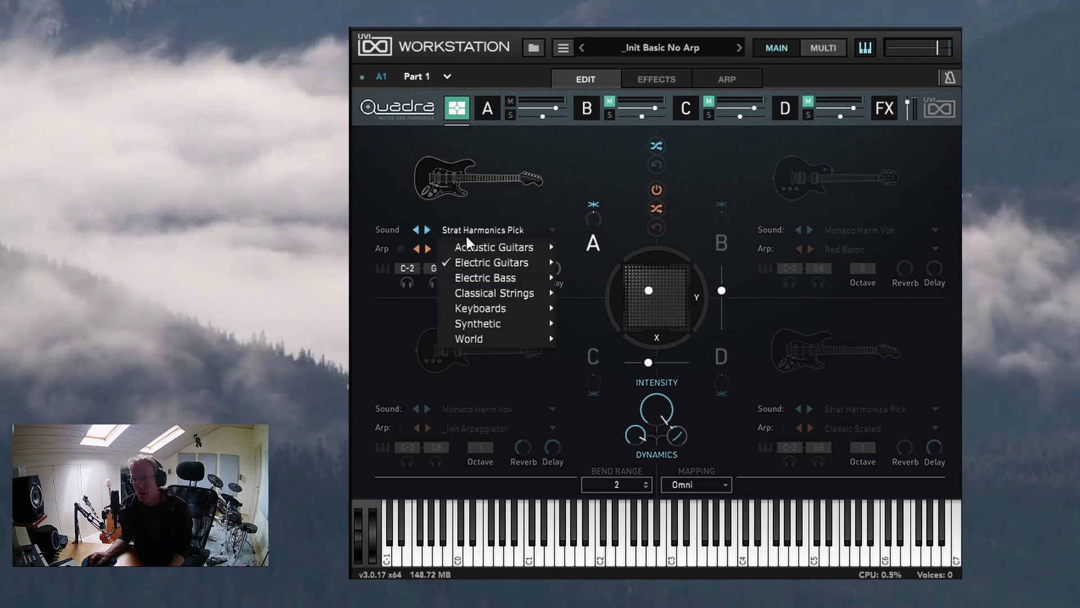
mouse_move(471, 266)
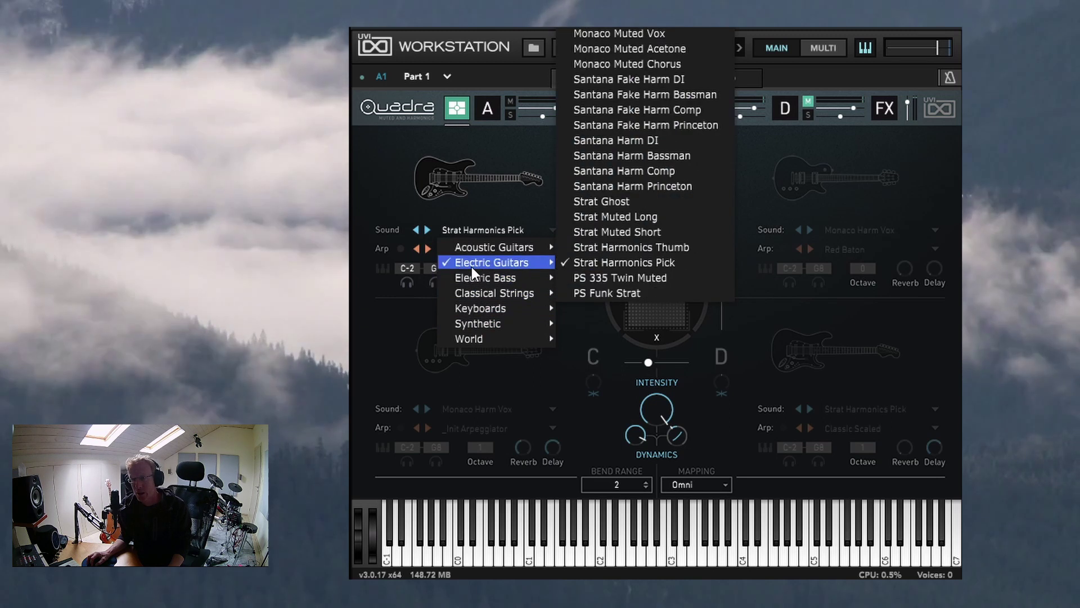
click(600, 262)
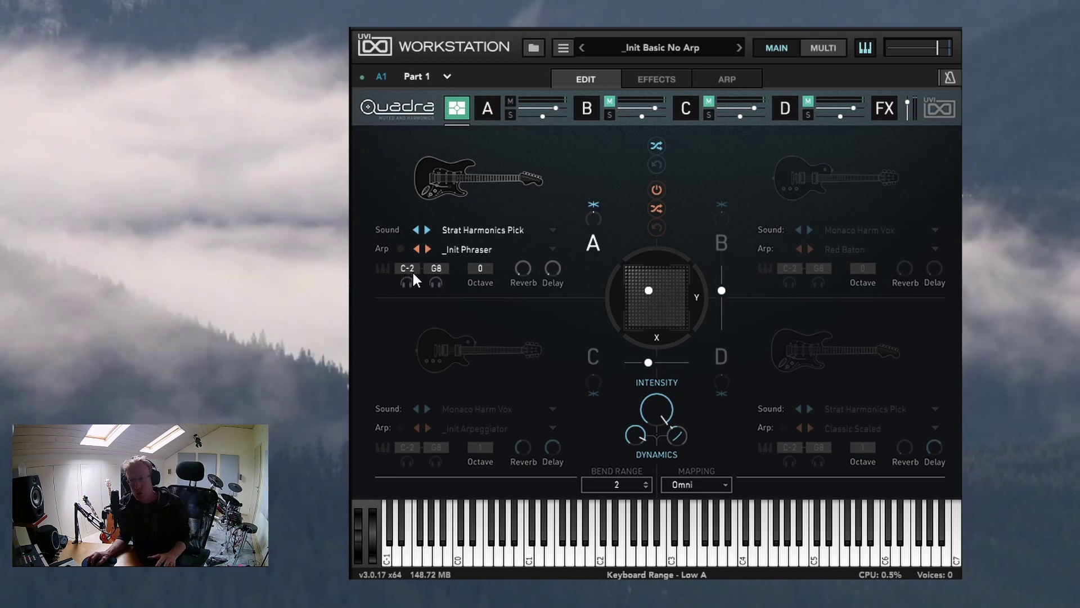
Step: Try limiting layer A's keyboard range to G1–D3, and restore the full C-2 to G8 range
drag(442, 267, 431, 368)
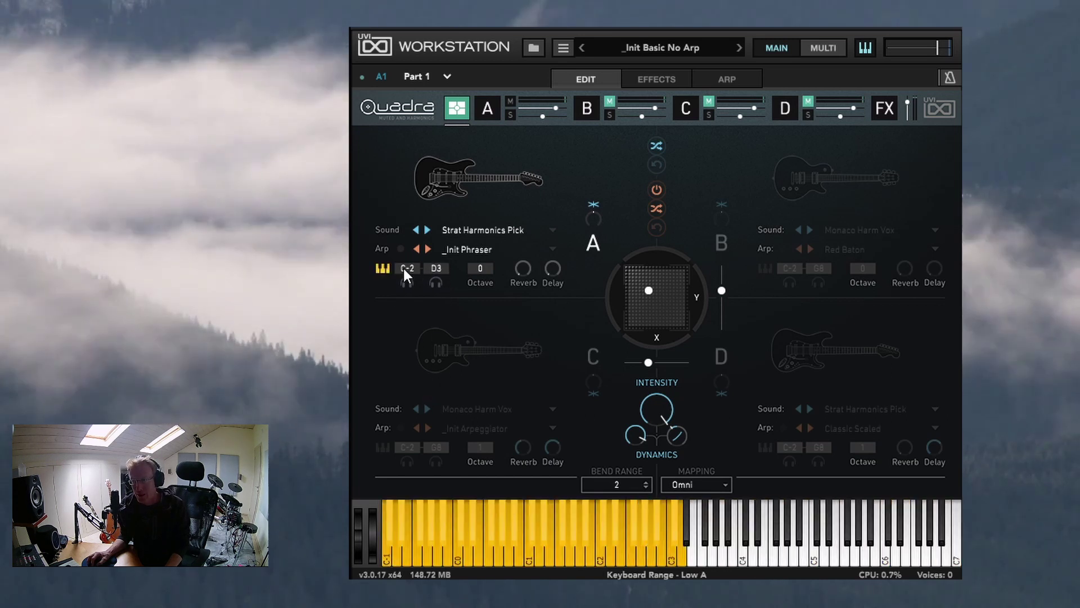
drag(403, 265, 410, 198)
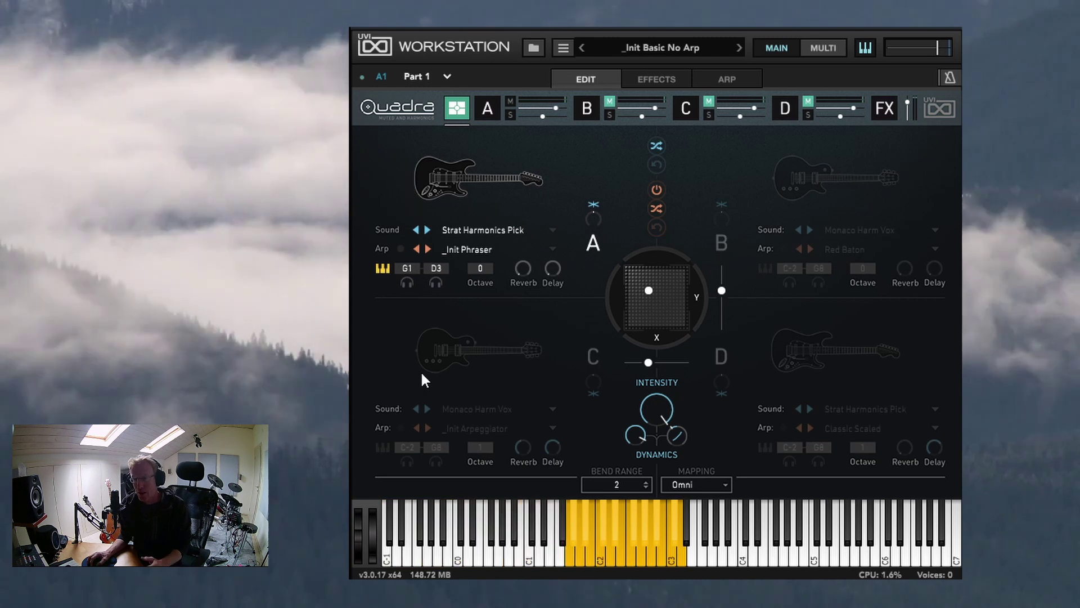
drag(409, 268, 414, 373)
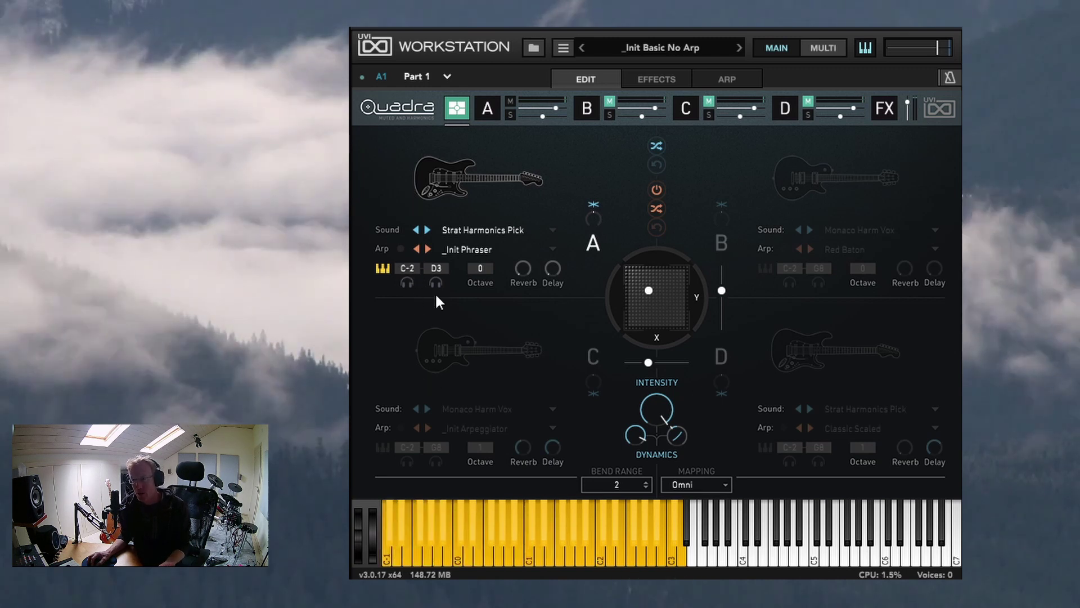
drag(436, 269, 438, 140)
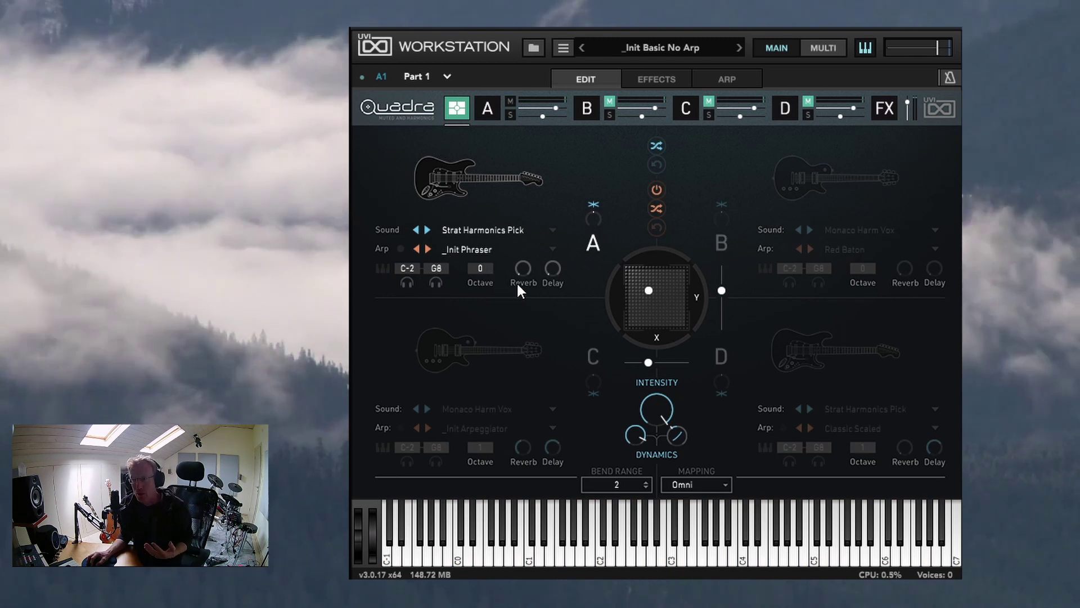
Step: Raise layer A's reverb and delay amounts and change its sound to Harp Xylophonic from the Classical Strings category
drag(540, 283, 522, 225)
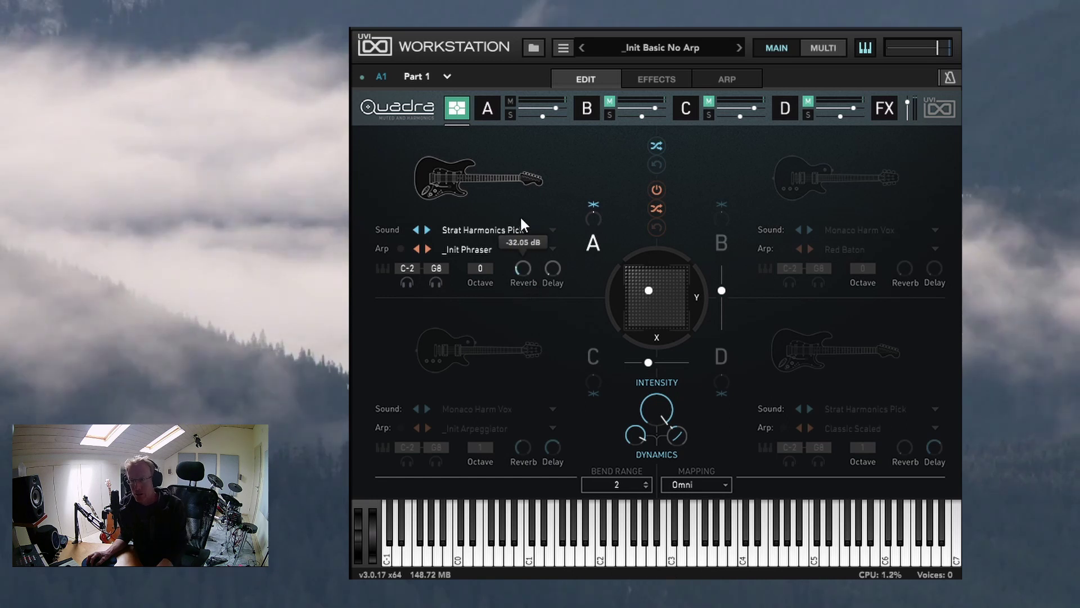
drag(554, 264, 532, 121)
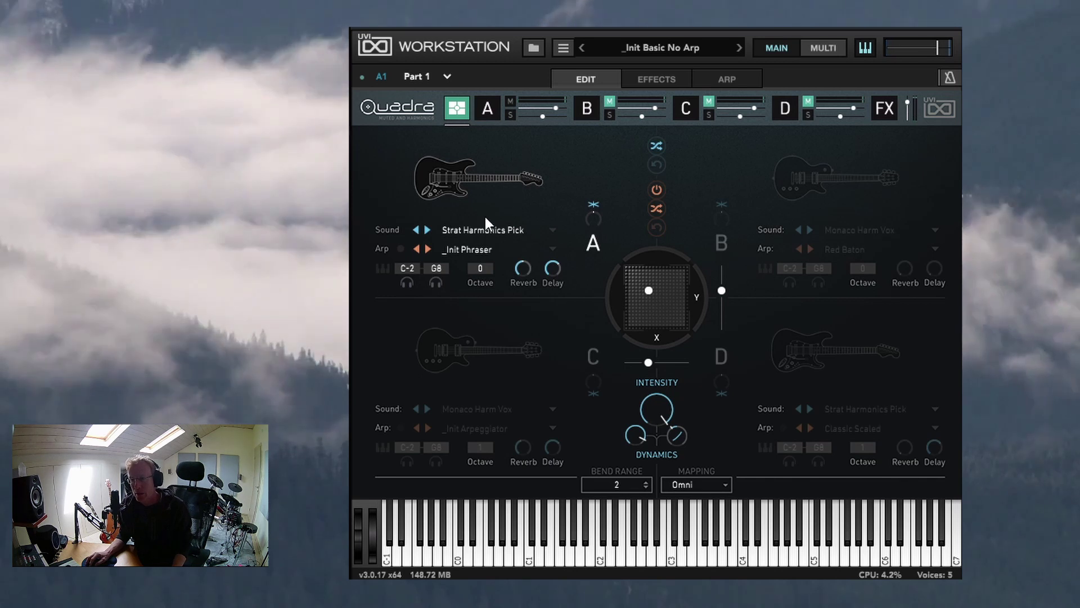
click(457, 228)
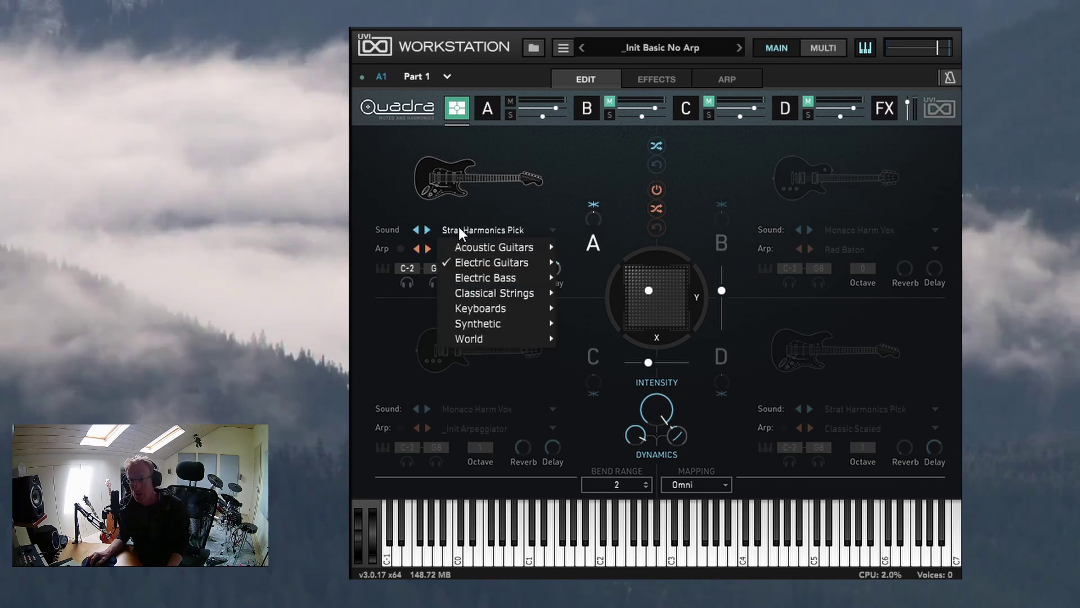
mouse_move(478, 292)
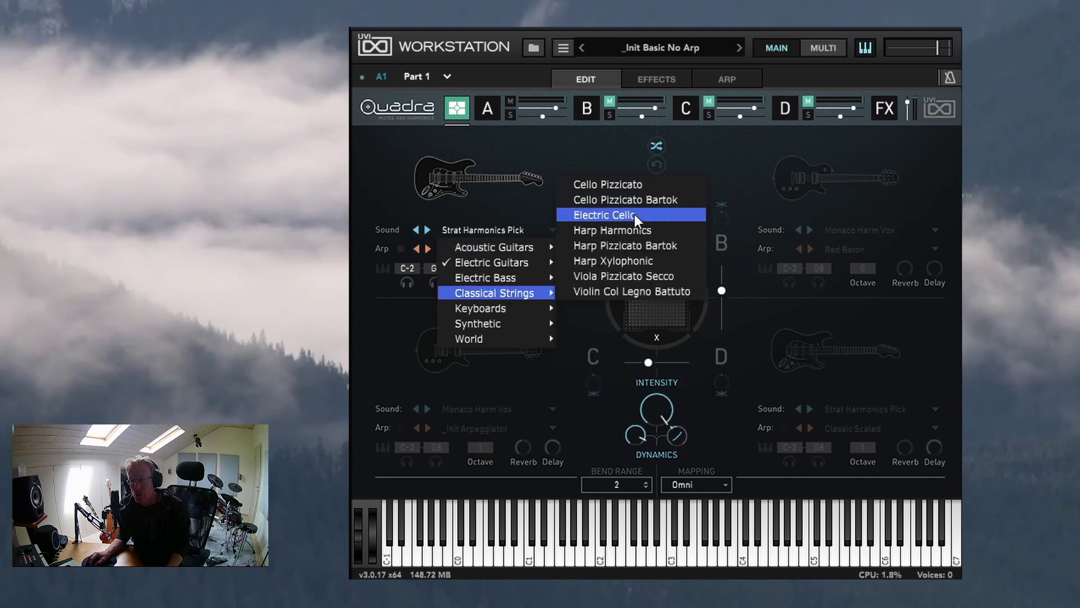
click(623, 261)
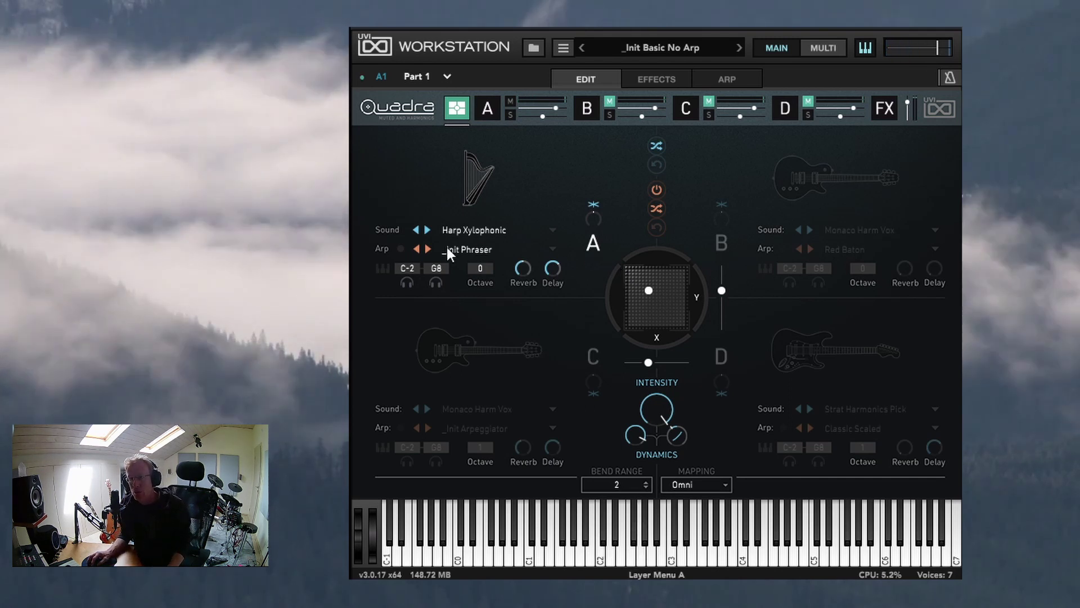
Step: Turn on layer A's arpeggiator and load the Campfire pattern from the Chords category
click(400, 248)
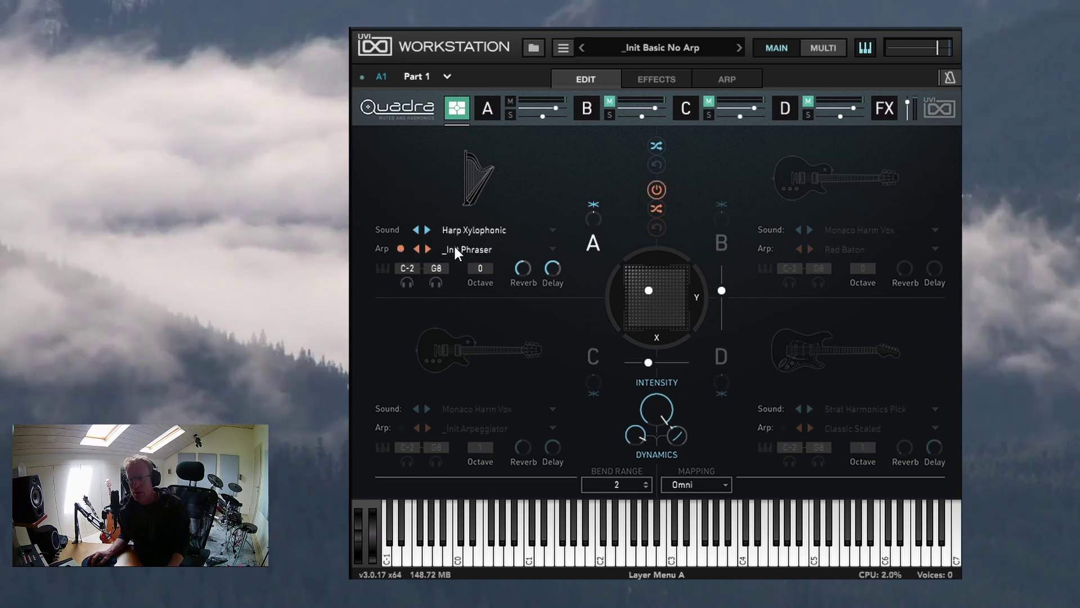
click(470, 248)
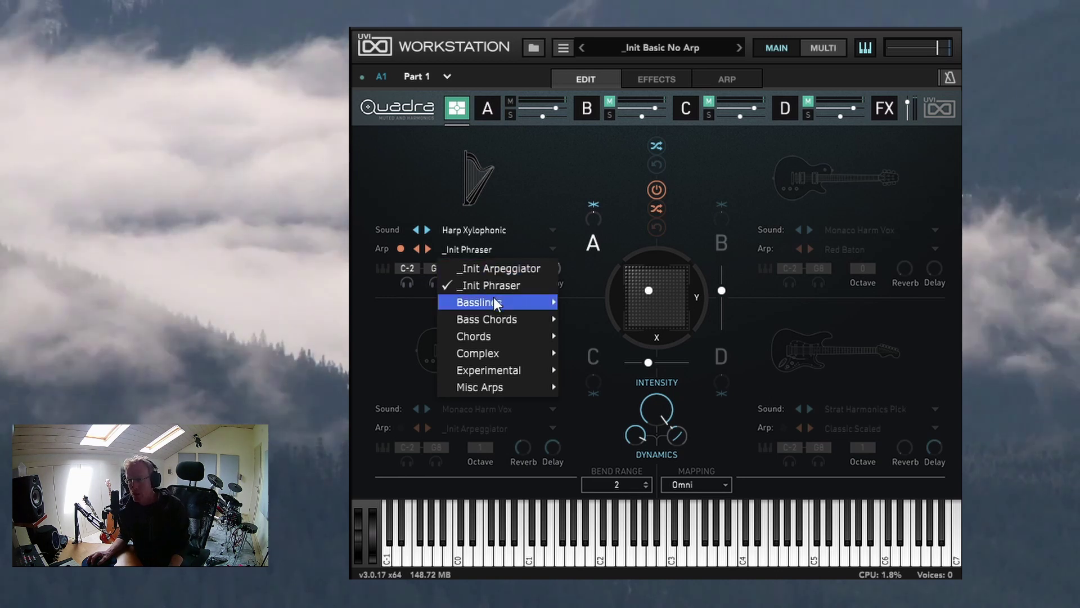
mouse_move(495, 345)
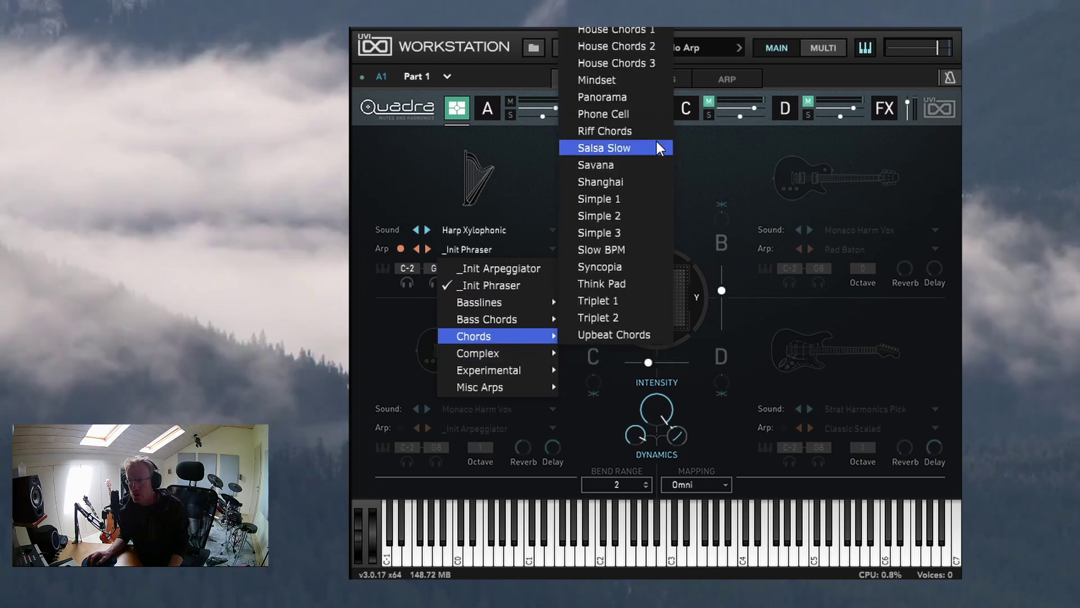
click(610, 40)
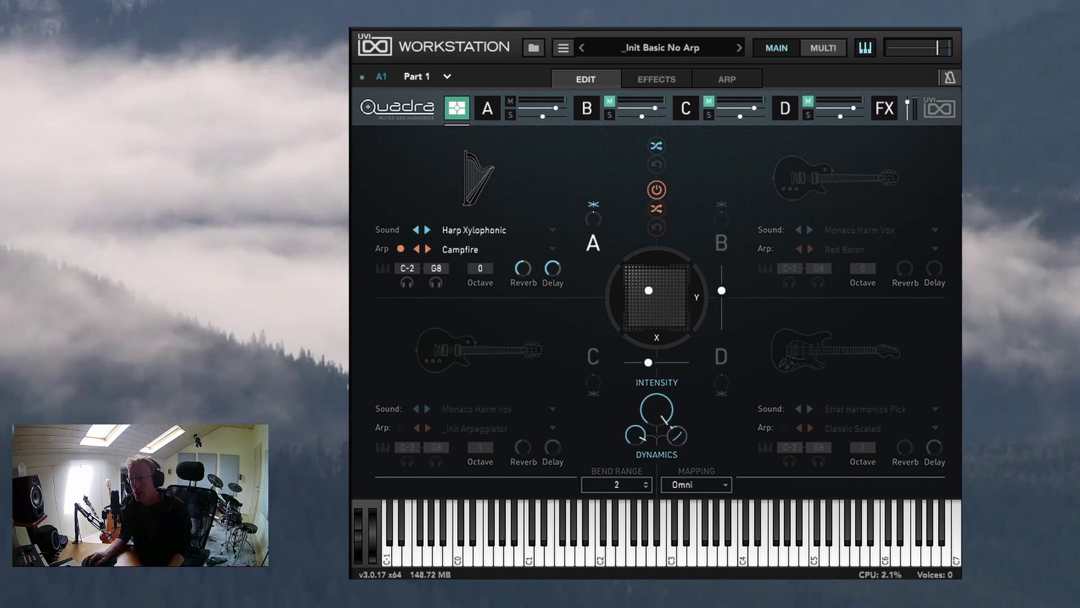
Step: Set layer A's voicing mode to Unison Classic with a detune of 5.90 ct in its detailed sound settings
click(473, 175)
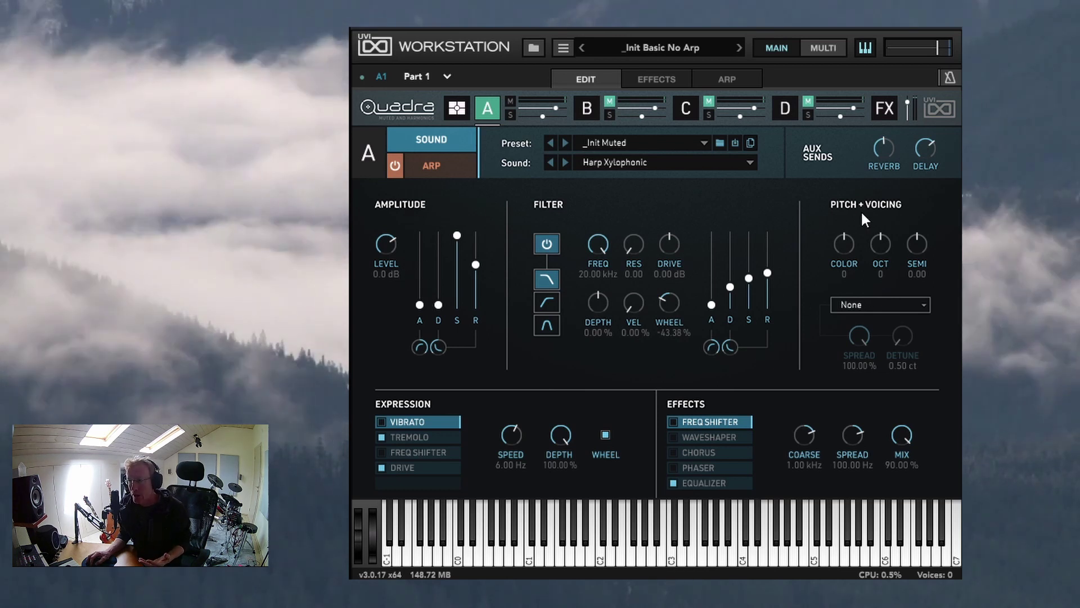
click(880, 304)
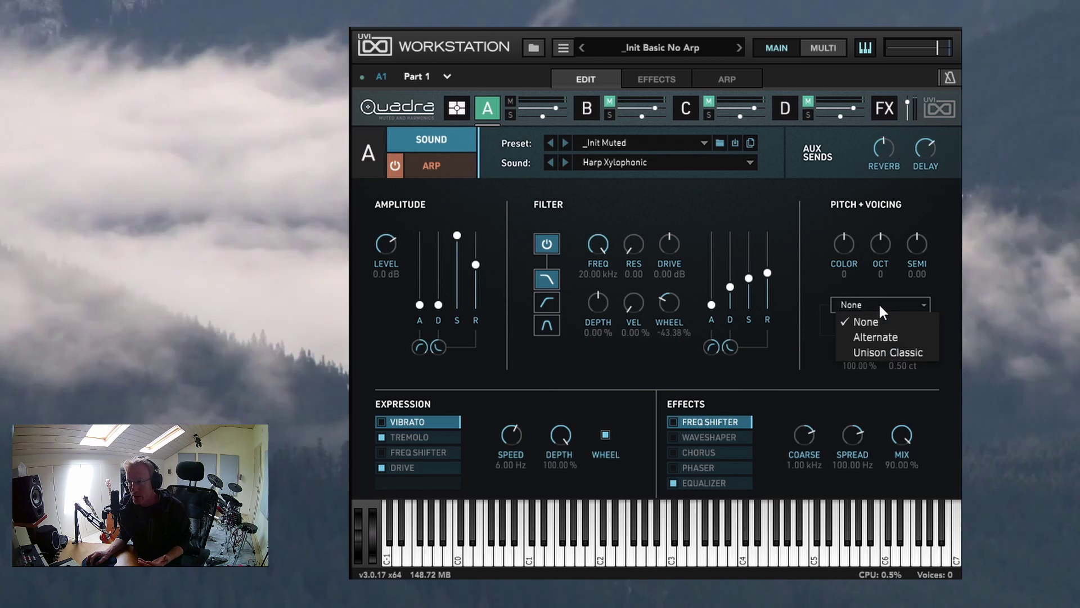
click(944, 251)
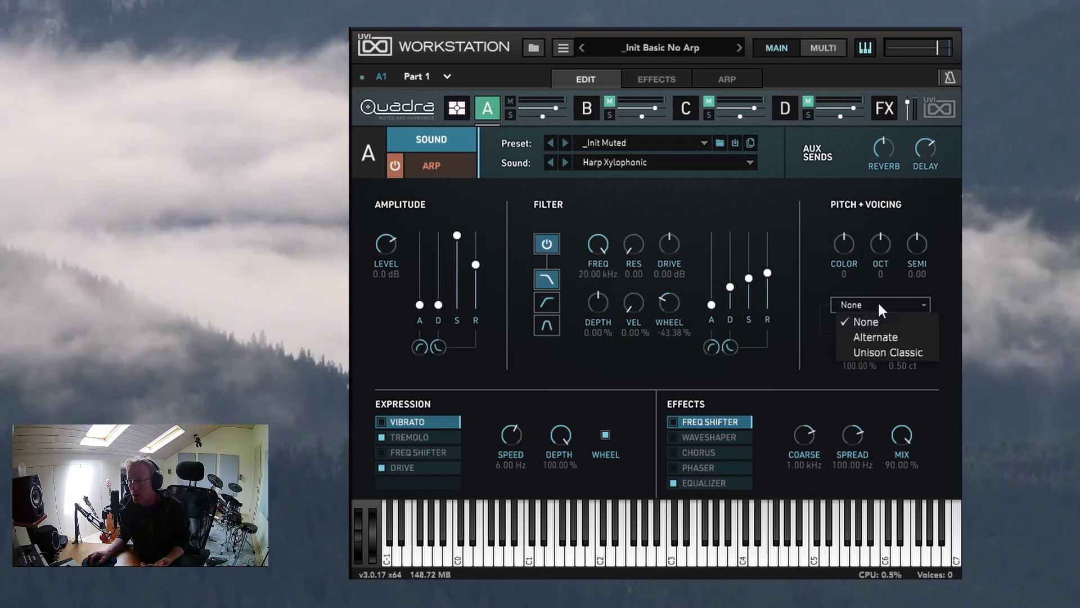
click(890, 353)
drag(902, 339, 896, 317)
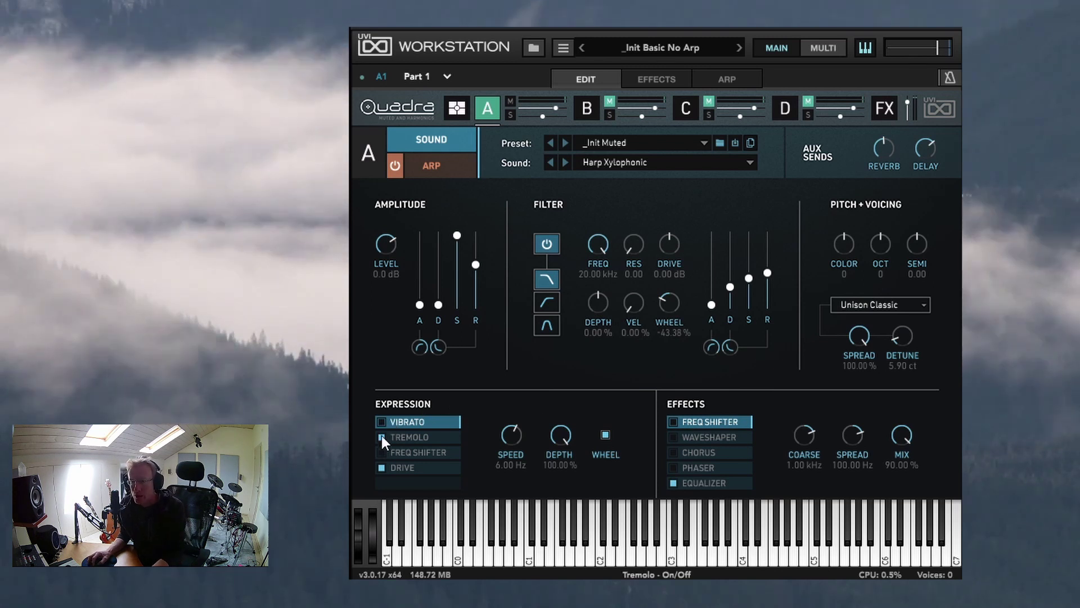
Step: Set layer A's tremolo to speed 1/8t and depth 72.58 %, and its drive velocity amount to 42.80 %
click(401, 436)
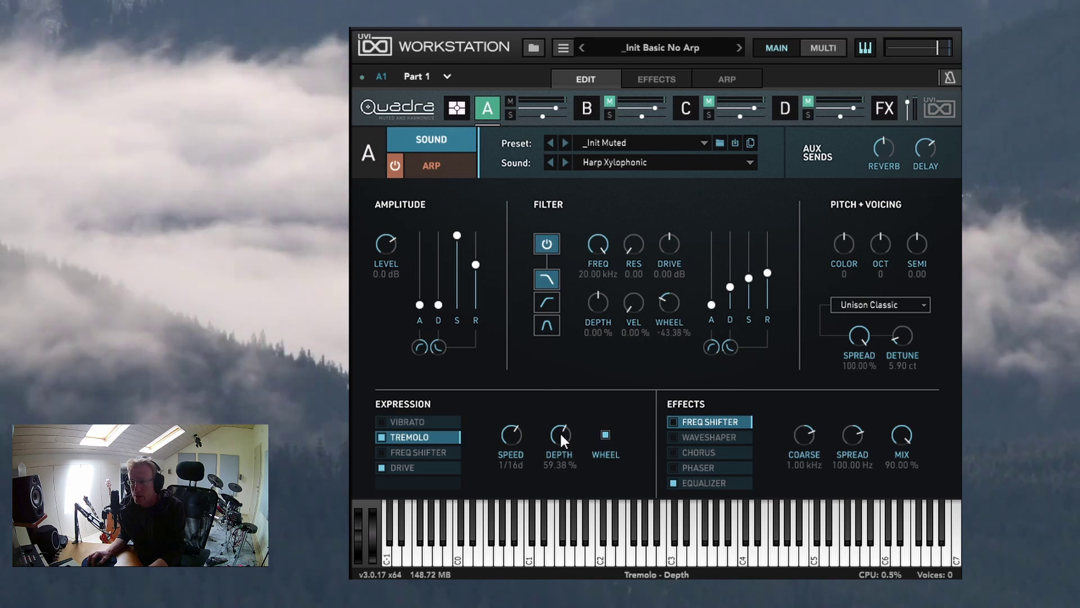
drag(508, 431, 512, 407)
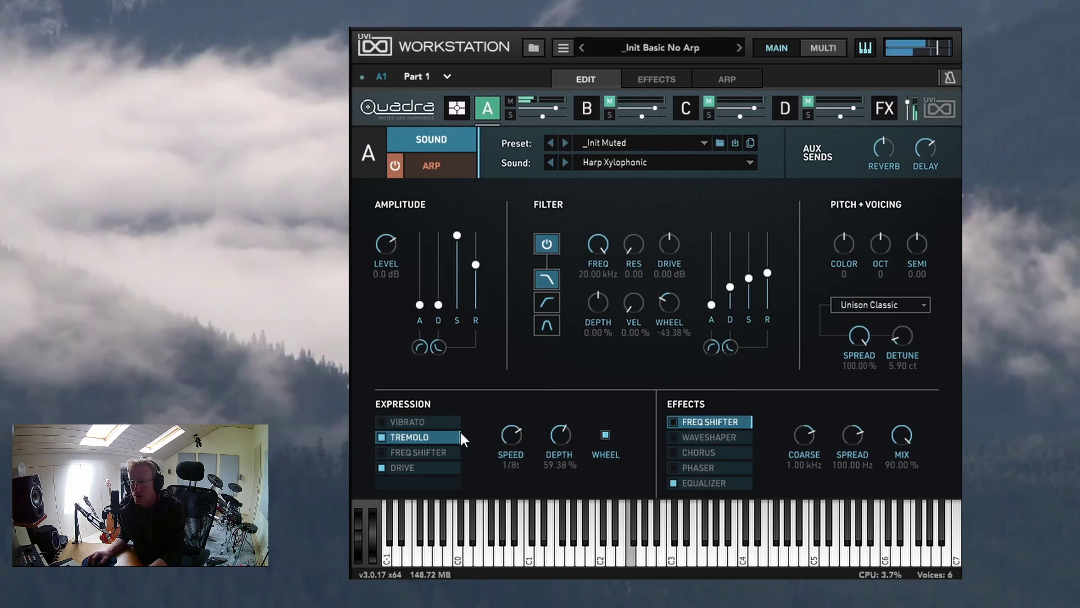
drag(559, 441, 562, 410)
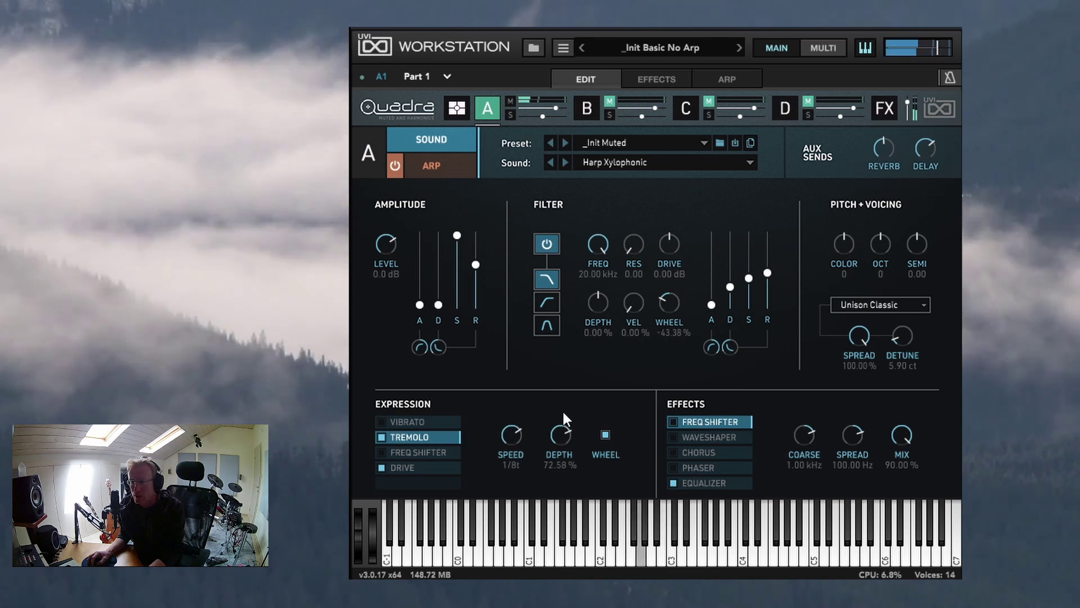
click(444, 467)
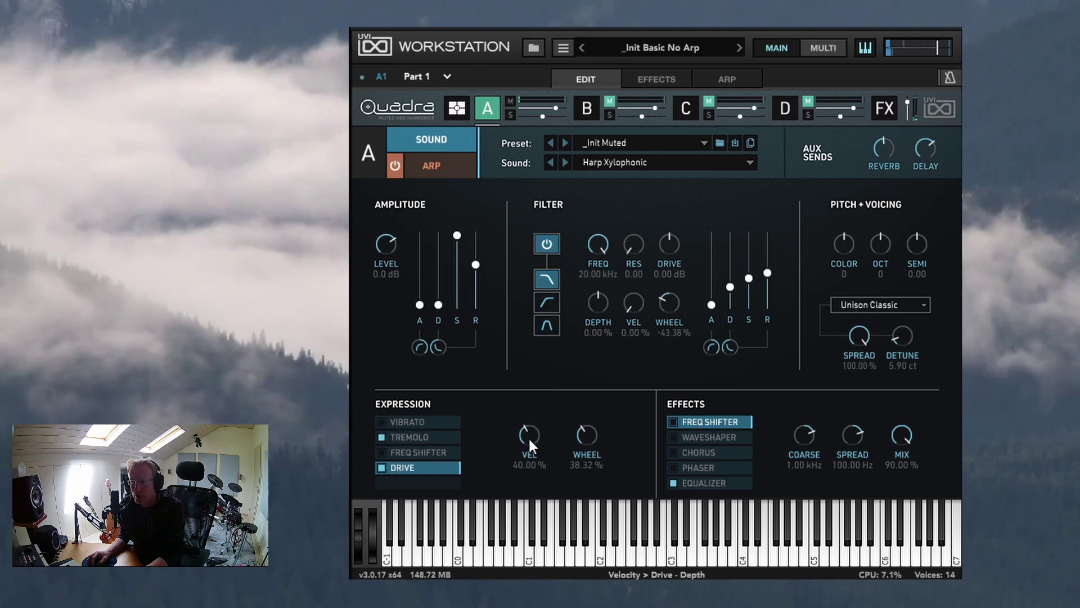
drag(529, 437, 525, 424)
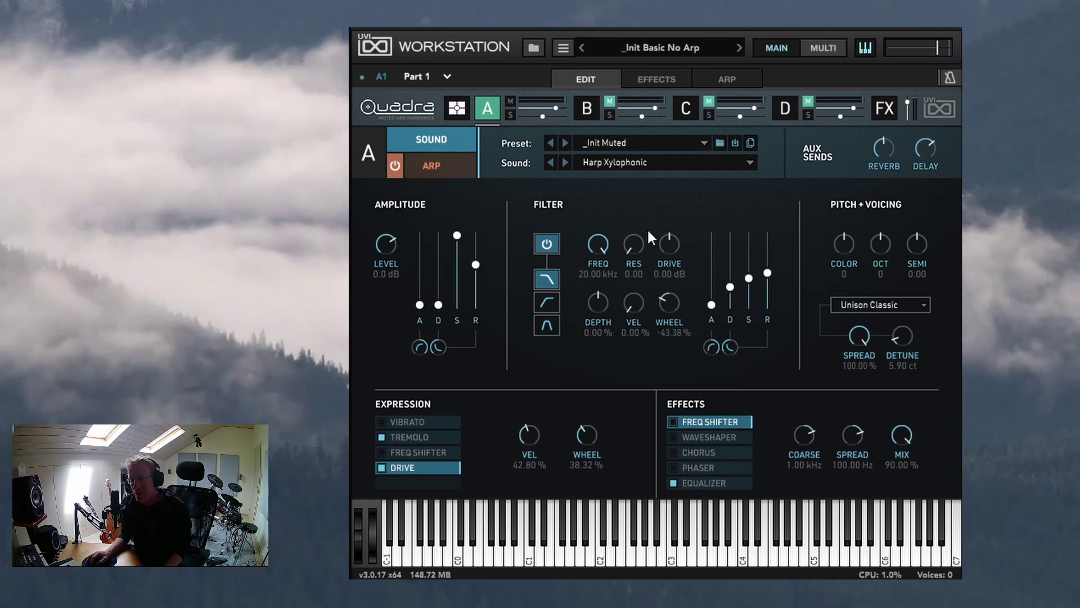
Step: Load the Apryz preset from the Experimental category in layer A's detailed arp settings
click(445, 176)
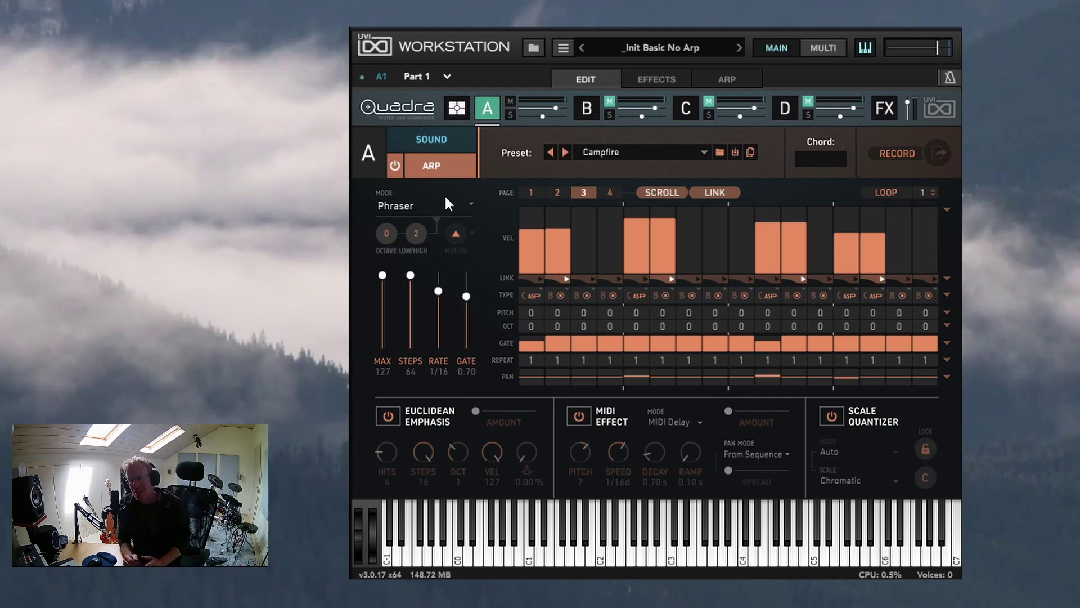
click(606, 153)
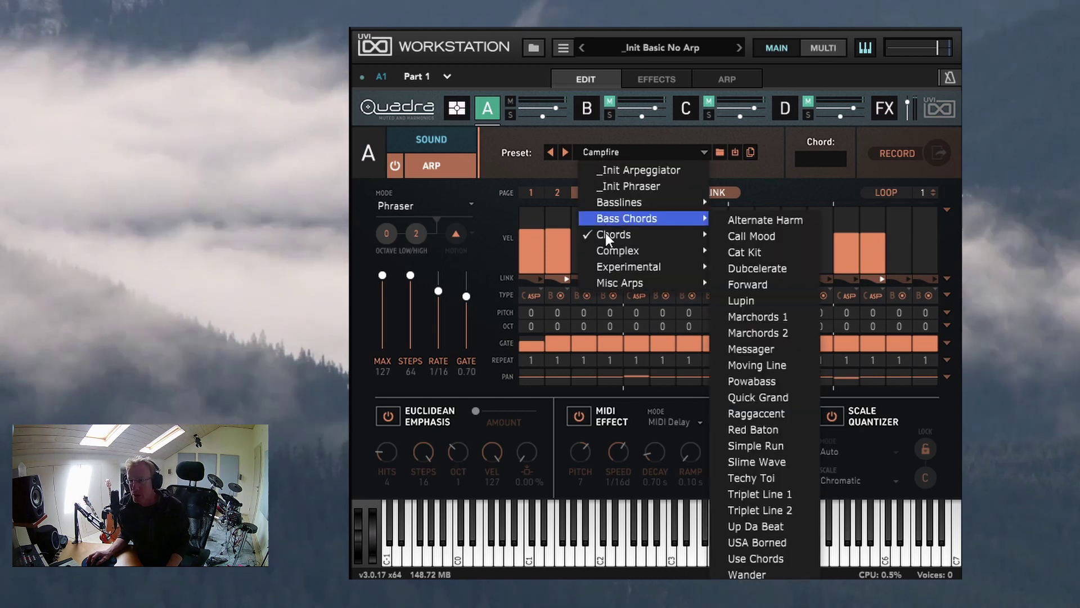
mouse_move(605, 233)
mouse_move(629, 219)
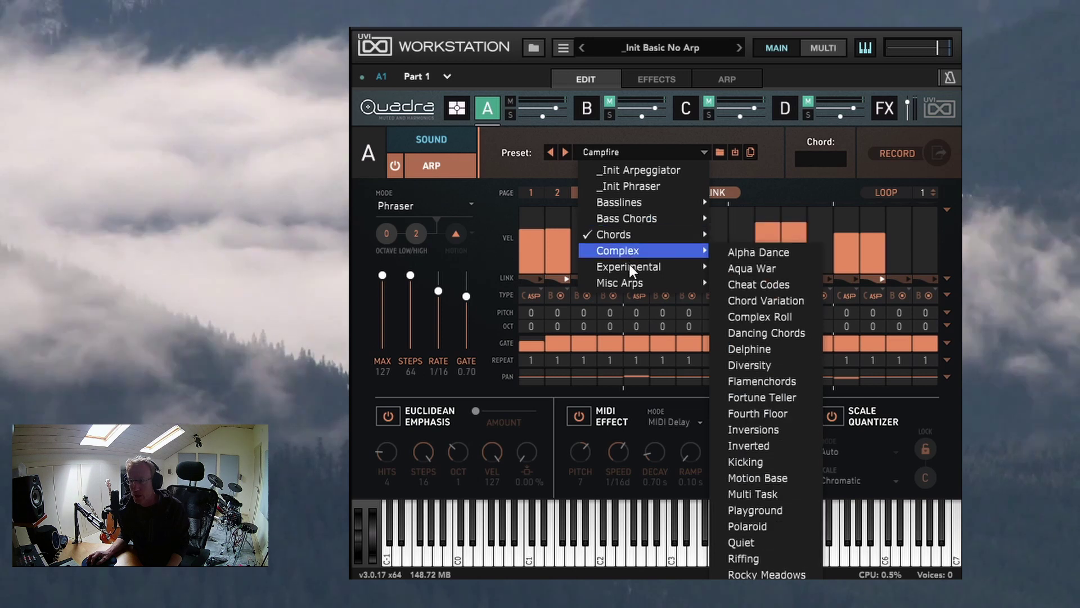
mouse_move(630, 268)
click(769, 271)
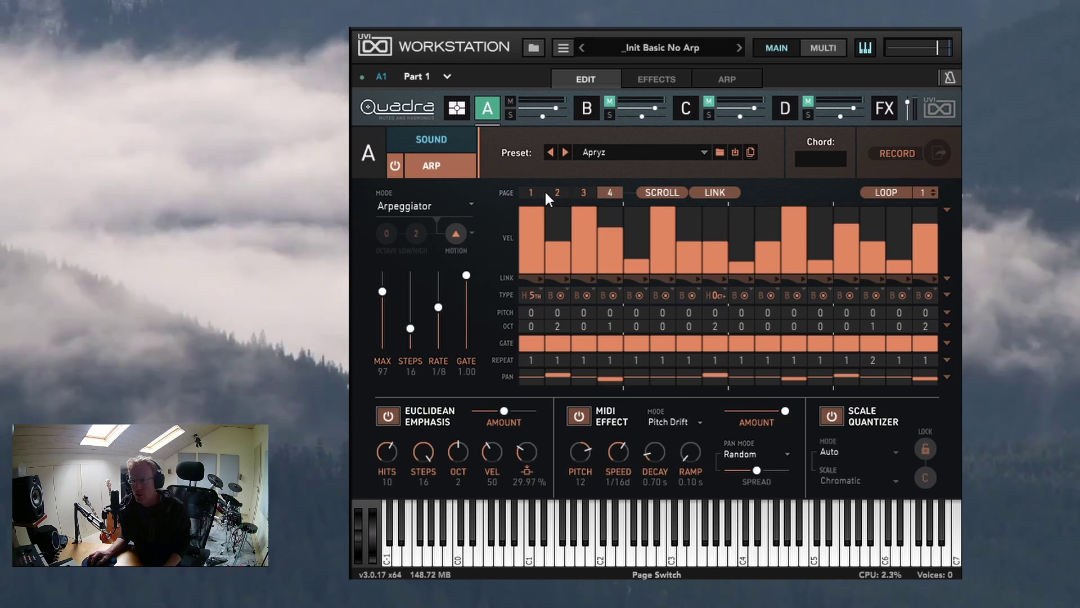
Step: Lower the velocity of the second and third steps on page 1, and set Max 87, Steps 16, Rate 1/8 and Gate 0.79
click(530, 191)
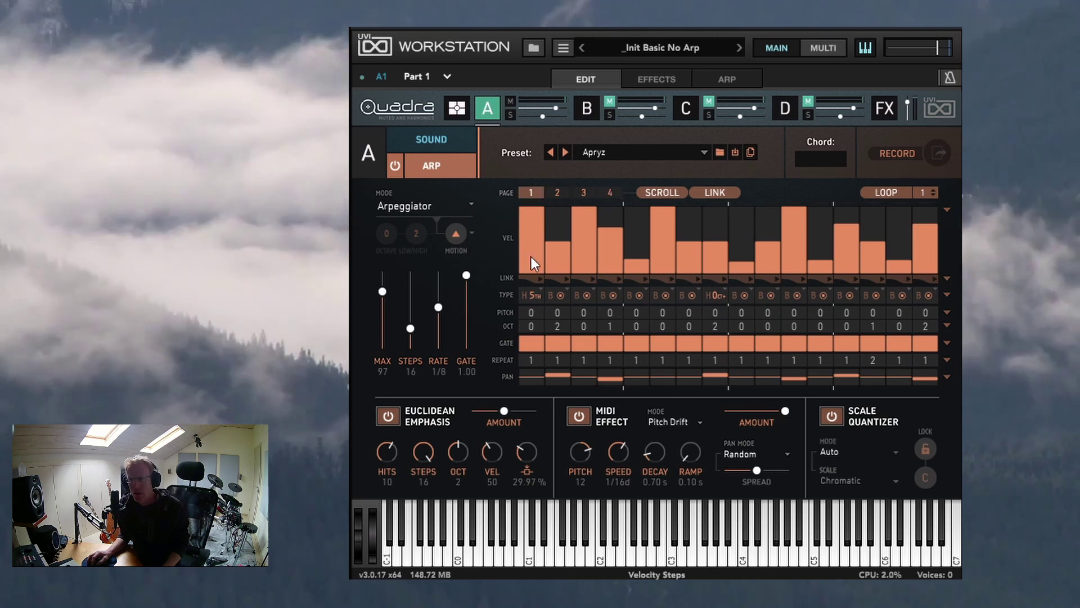
mouse_move(569, 241)
mouse_down()
mouse_move(560, 268)
mouse_move(595, 261)
mouse_move(593, 240)
mouse_move(585, 250)
mouse_up()
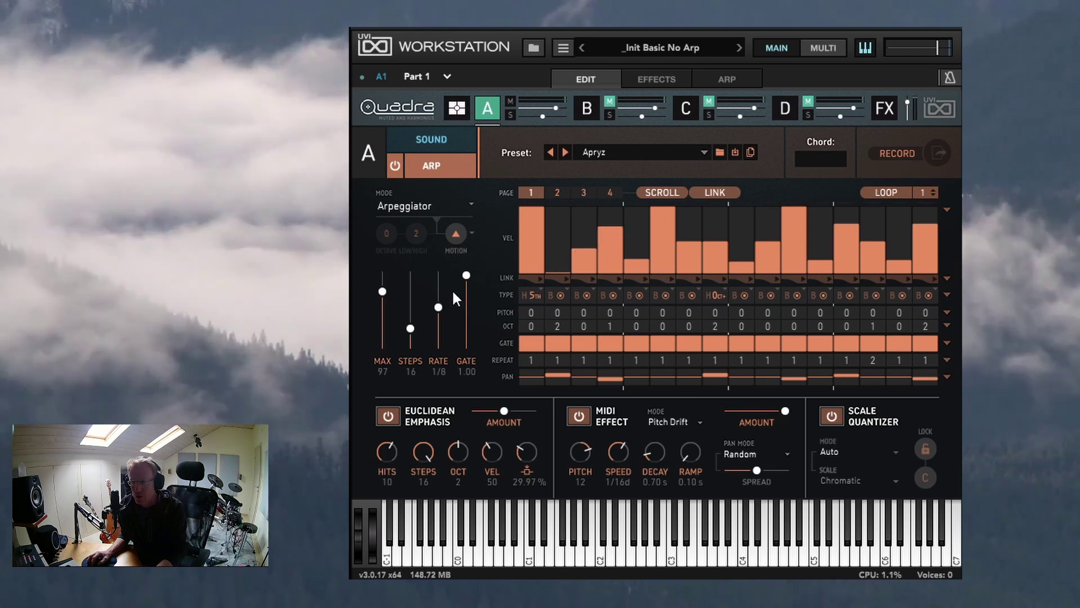
drag(381, 292, 471, 288)
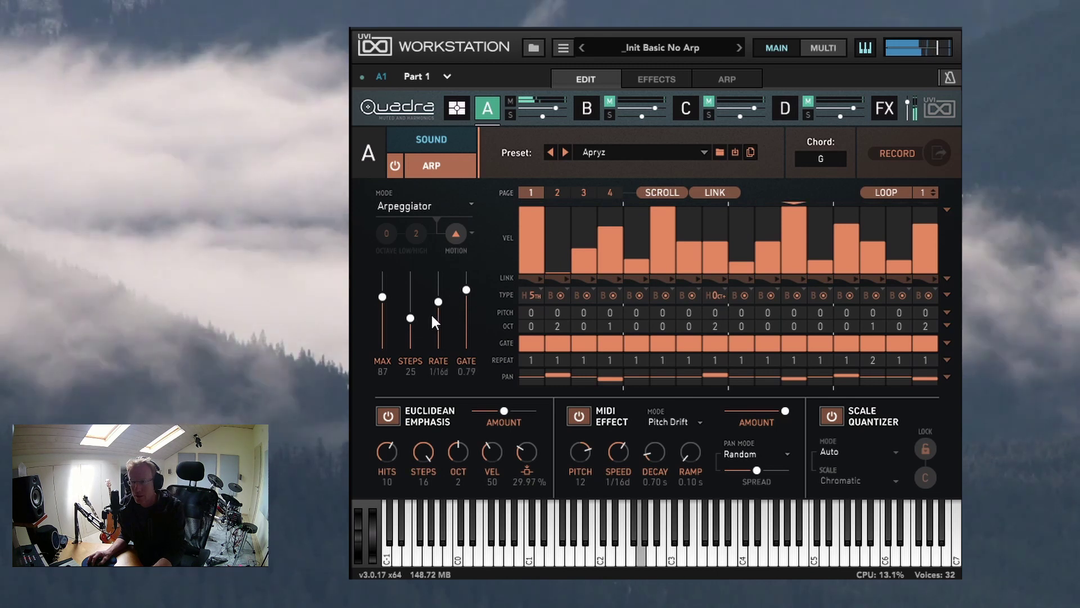
drag(410, 319, 441, 308)
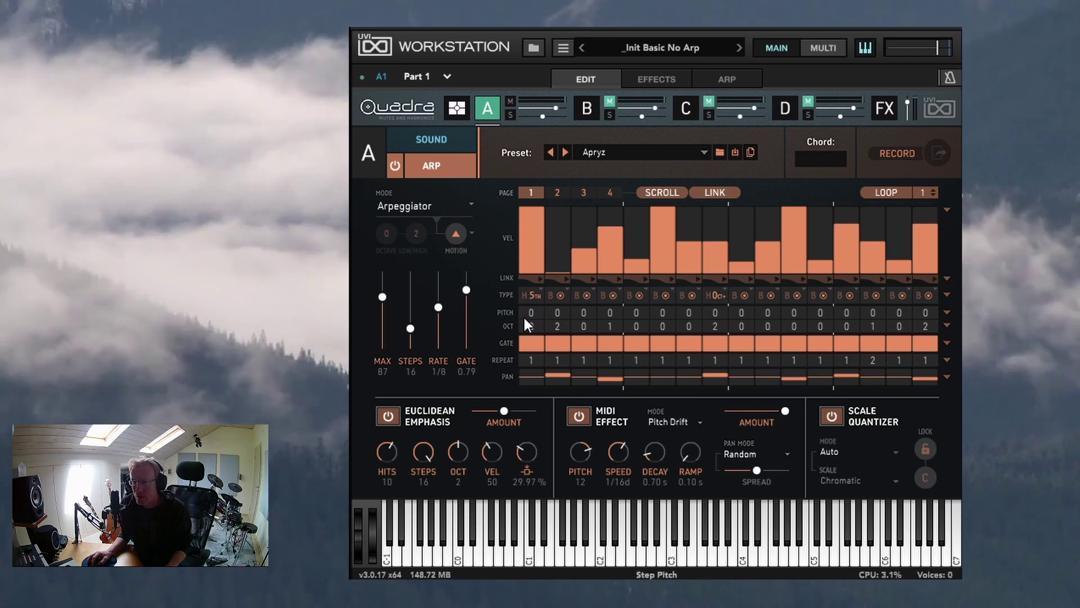
Step: Shorten the gate of the first step, and set the Euclidean Emphasis amount to 72.50 % after comparing it on and off
click(532, 345)
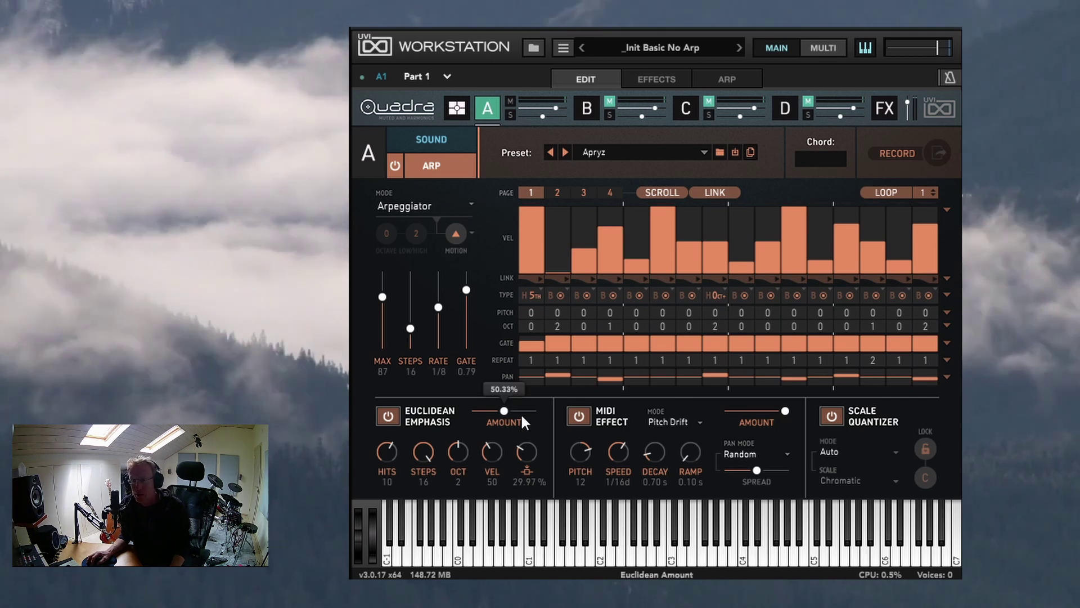
click(387, 417)
click(388, 422)
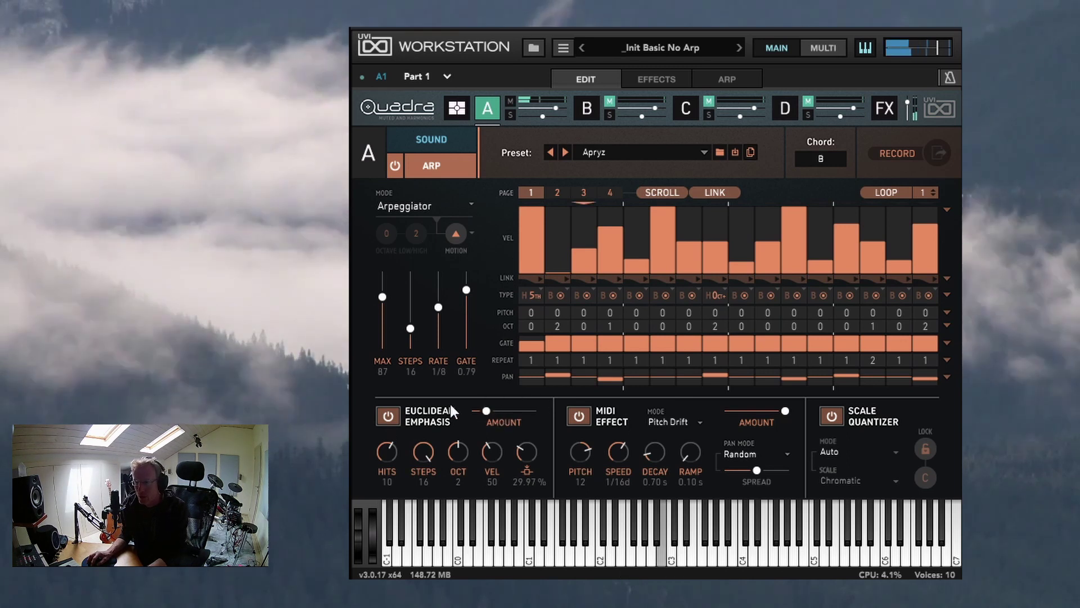
click(395, 415)
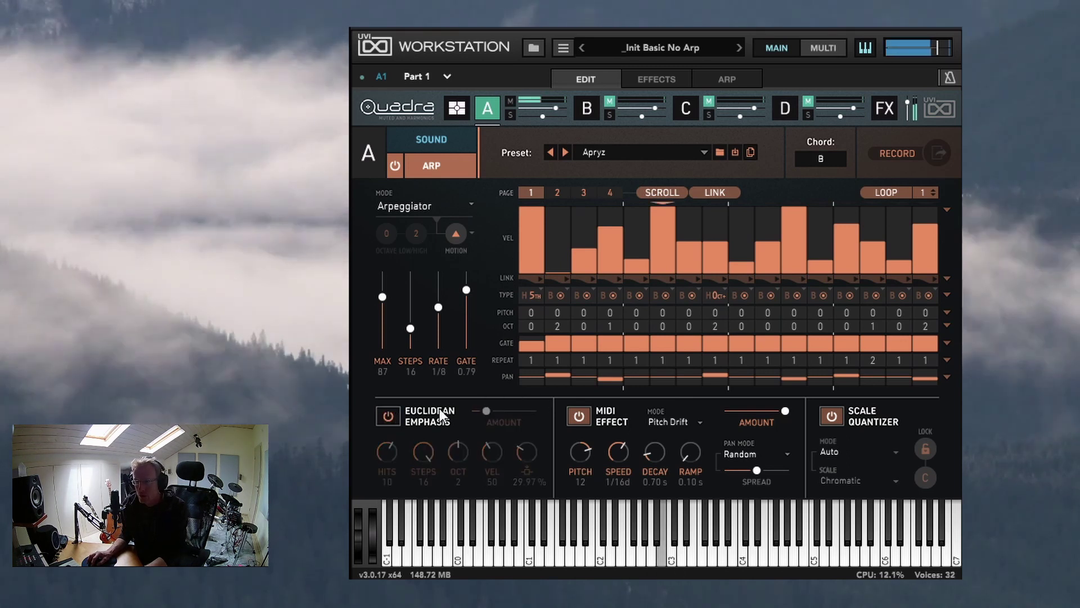
click(390, 414)
drag(495, 411, 520, 411)
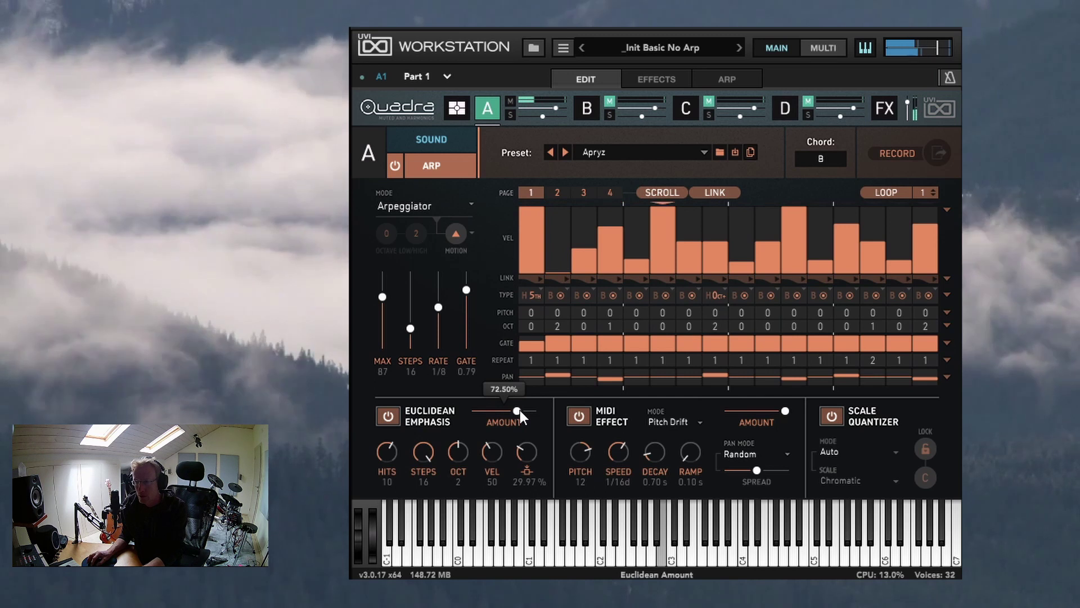
Step: Set the Euclidean Emphasis hits to 12 and the MIDI effect's pitch to 6
drag(389, 455, 389, 422)
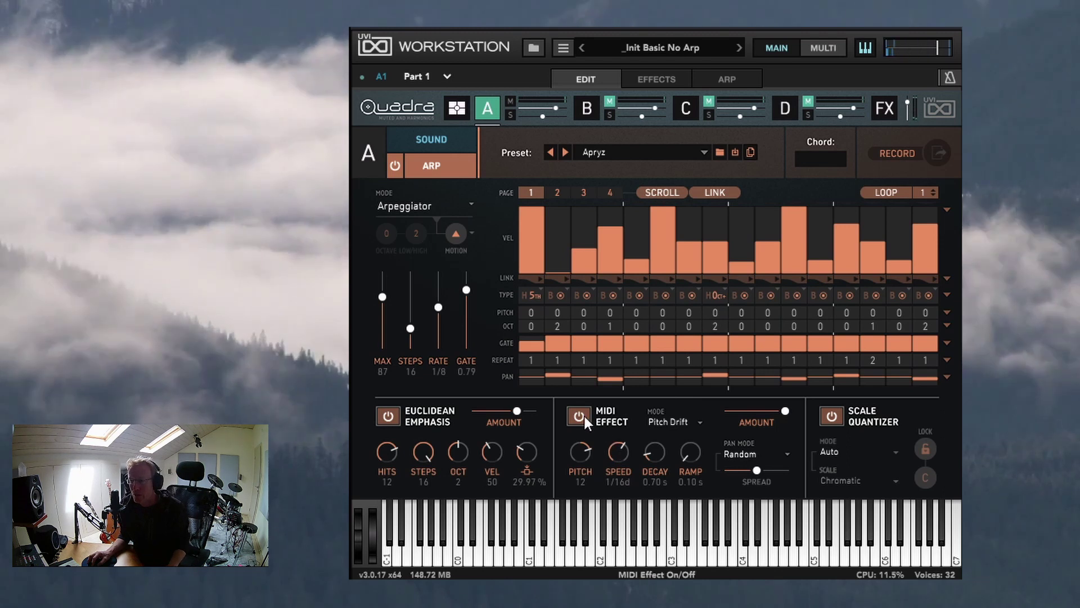
mouse_move(575, 452)
mouse_down()
mouse_move(572, 487)
mouse_move(573, 440)
mouse_up()
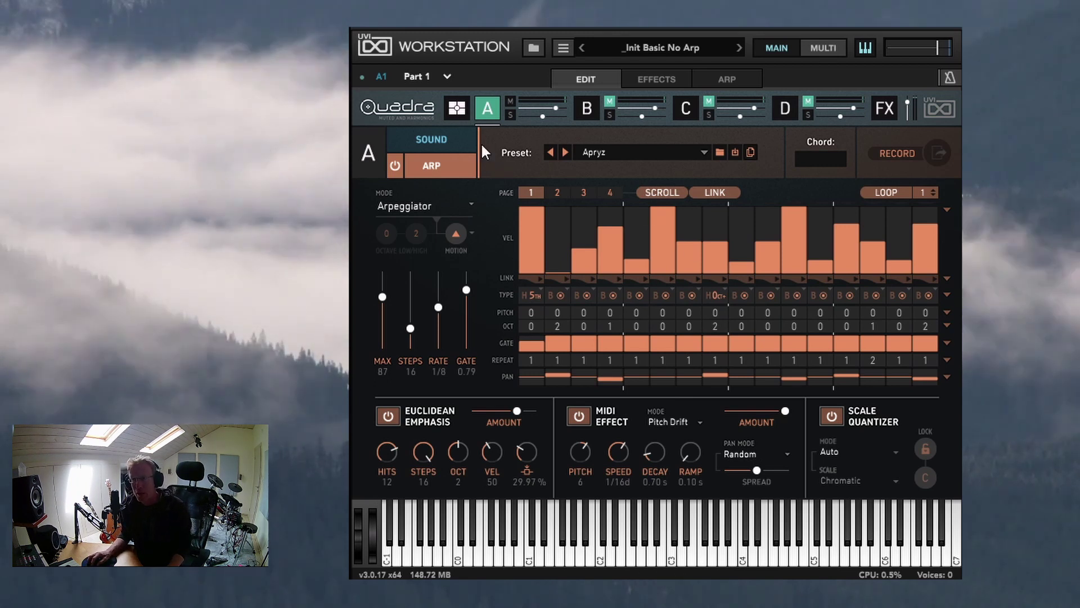
Step: Load Strat Muted Long from the Electric Guitars category as layer A's sound and compare it with the arp off and on
click(457, 109)
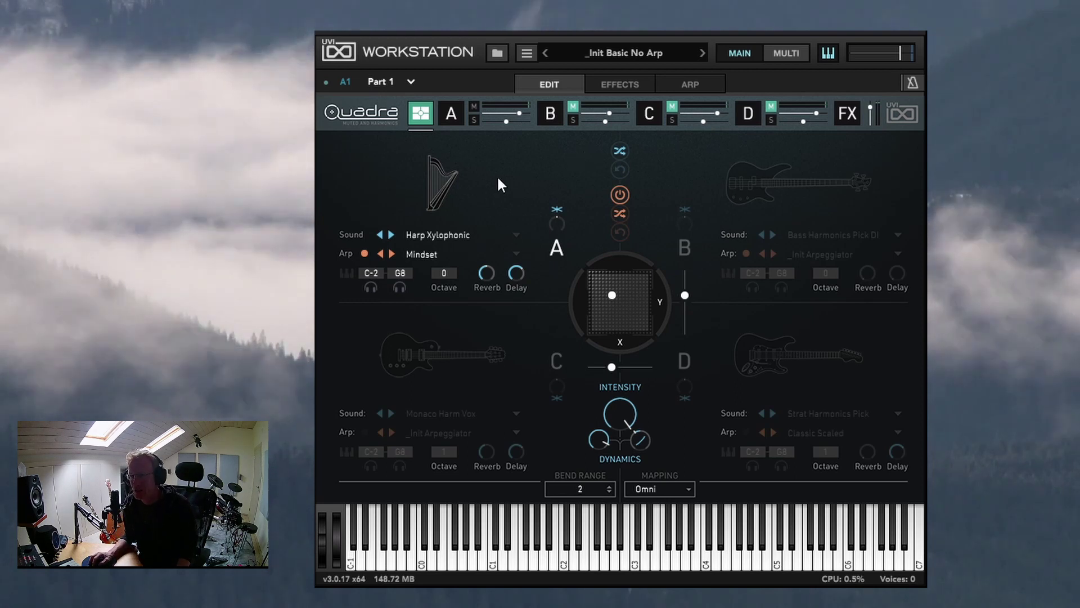
click(435, 179)
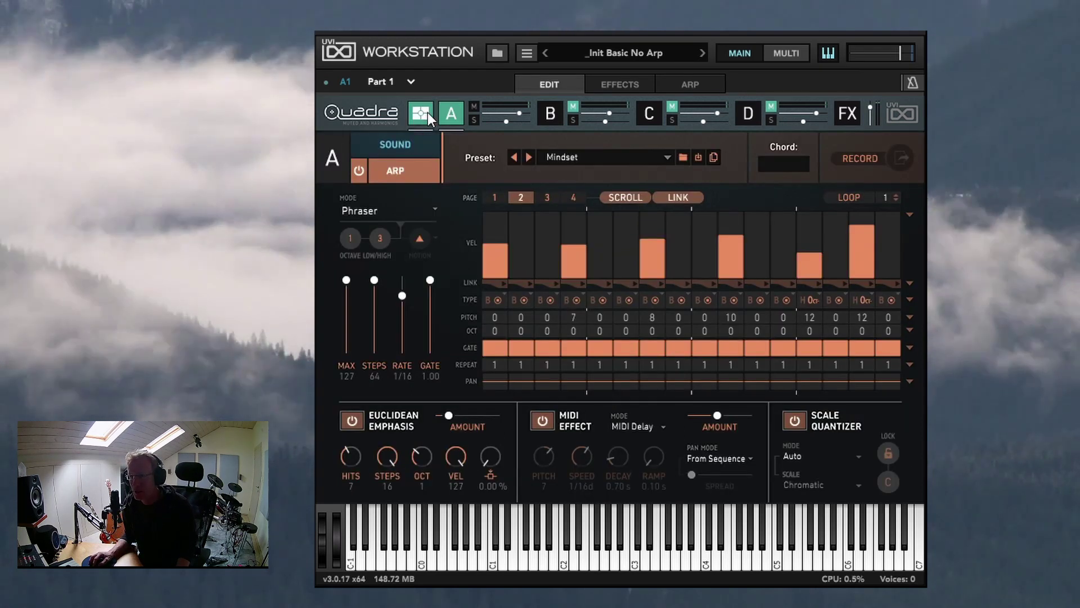
click(428, 113)
click(443, 236)
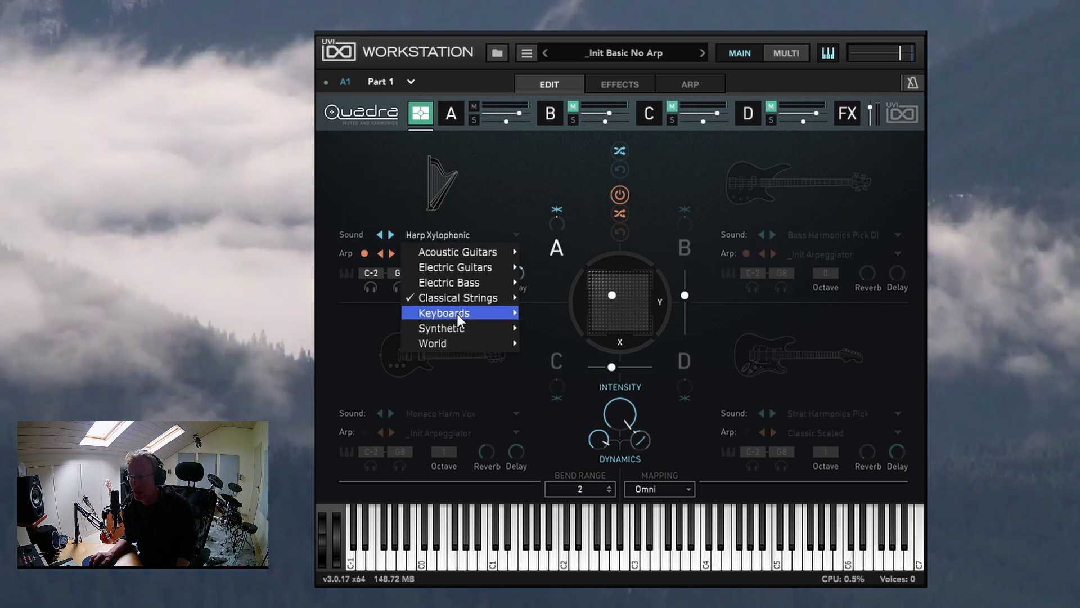
mouse_move(474, 269)
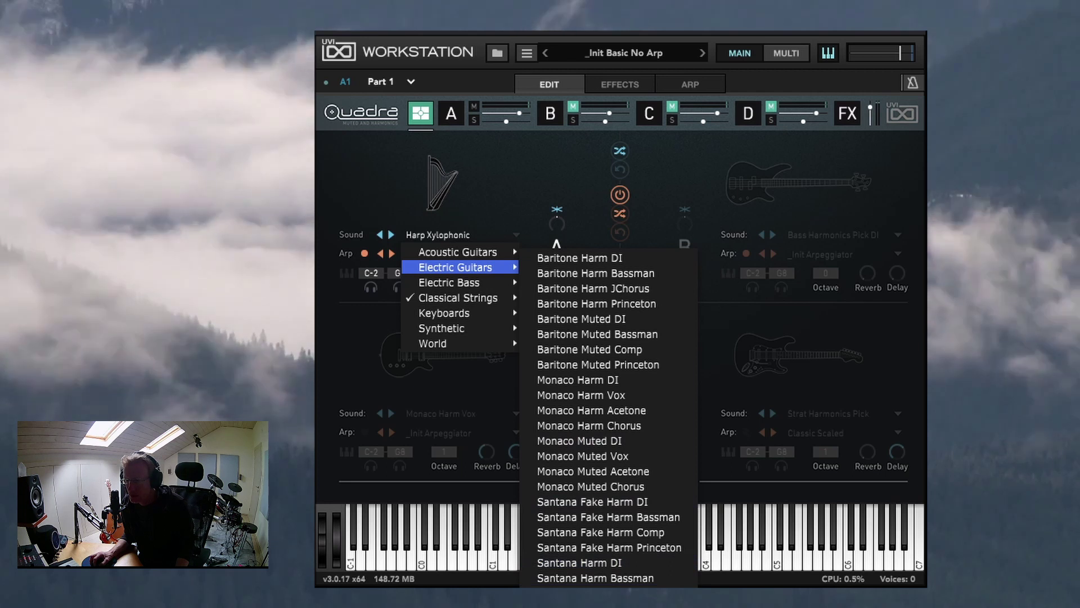
click(596, 578)
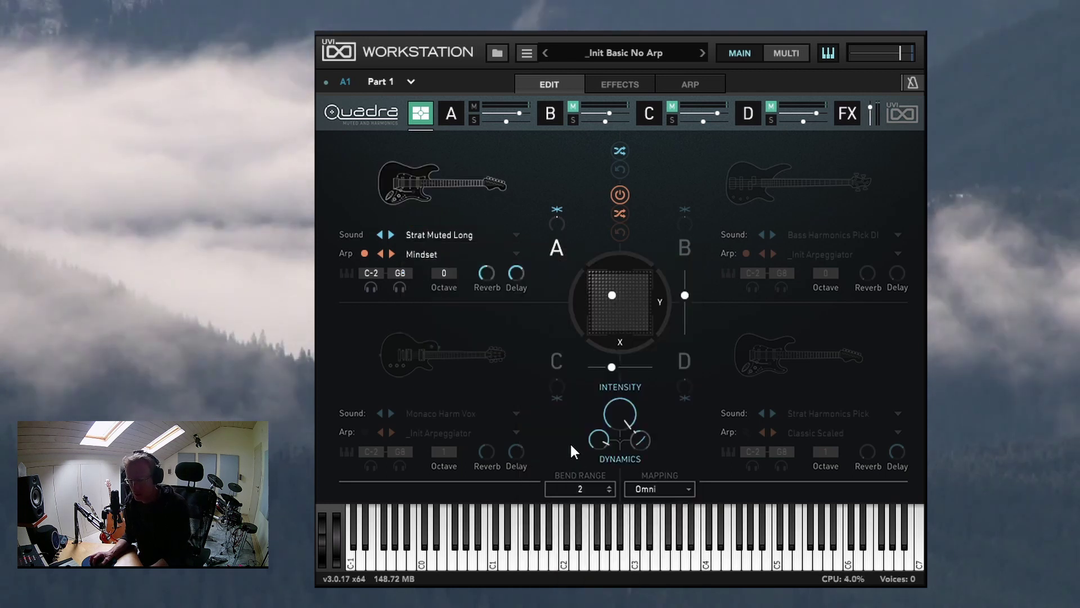
click(365, 254)
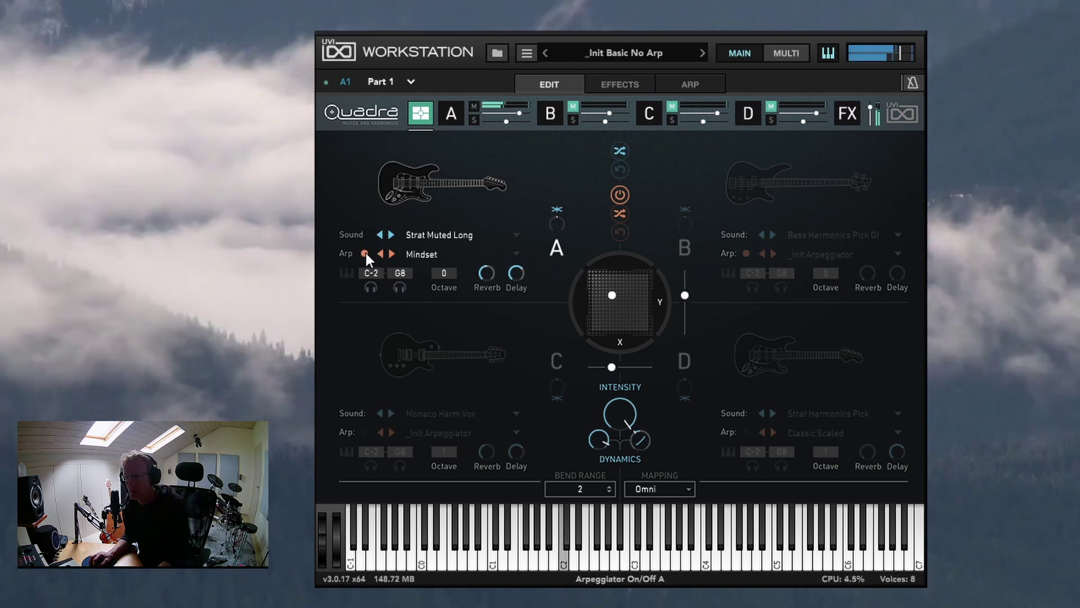
click(365, 254)
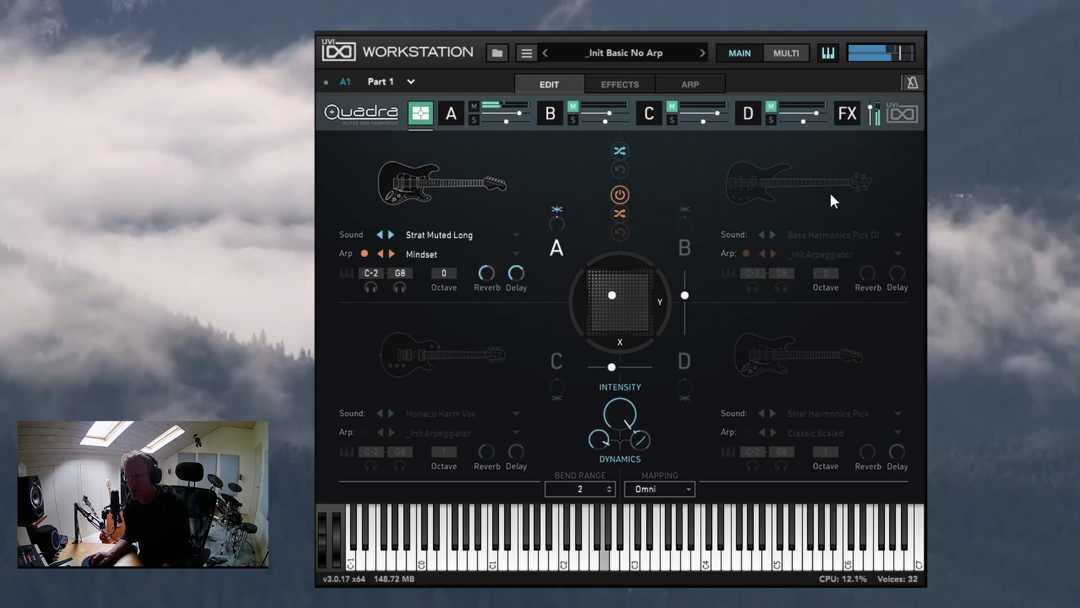
Step: Unmute layer B, load the acoustic guitar sound Steel Acoustic Harm Mic into it, and audition it soloed
click(573, 107)
click(811, 234)
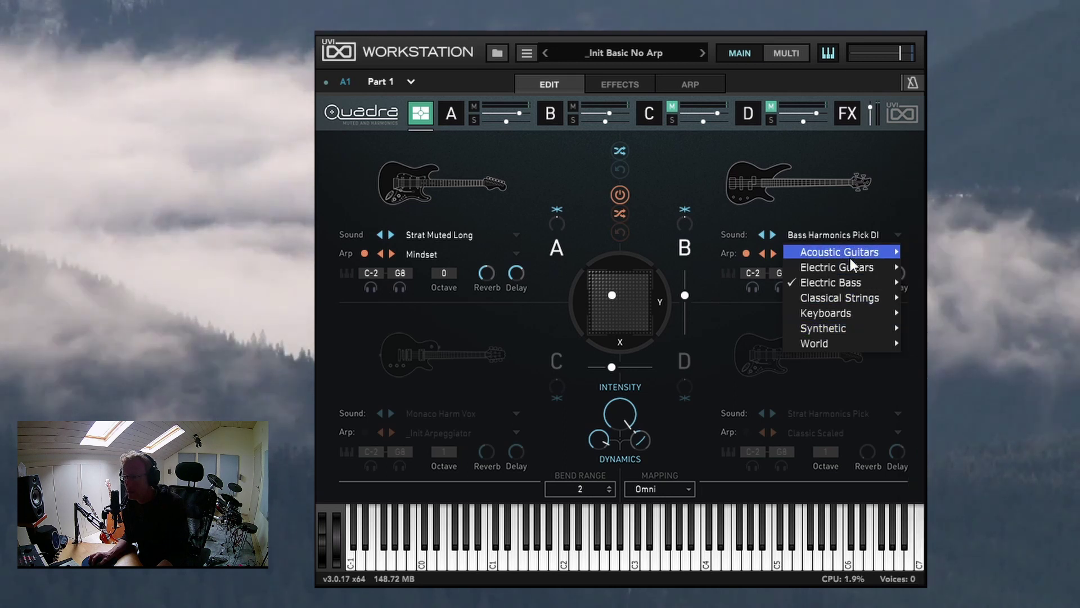
mouse_move(851, 258)
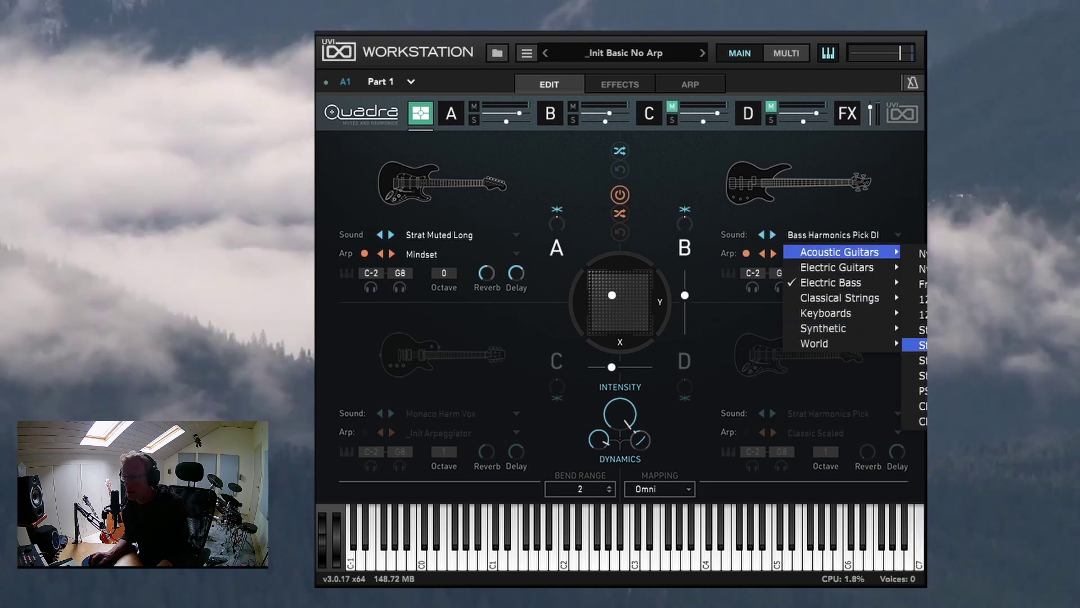
click(923, 344)
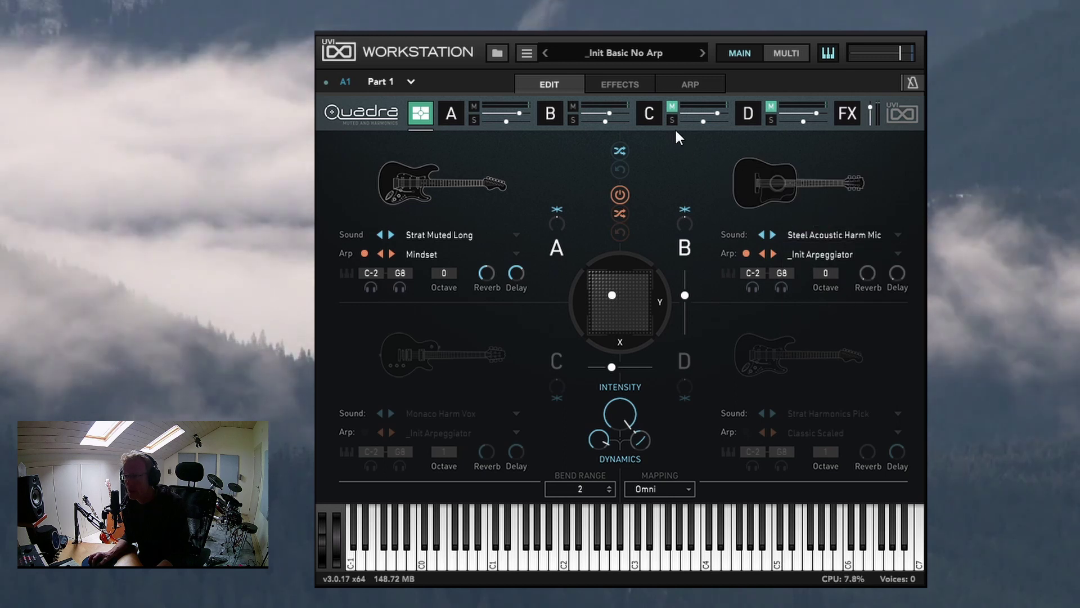
click(572, 119)
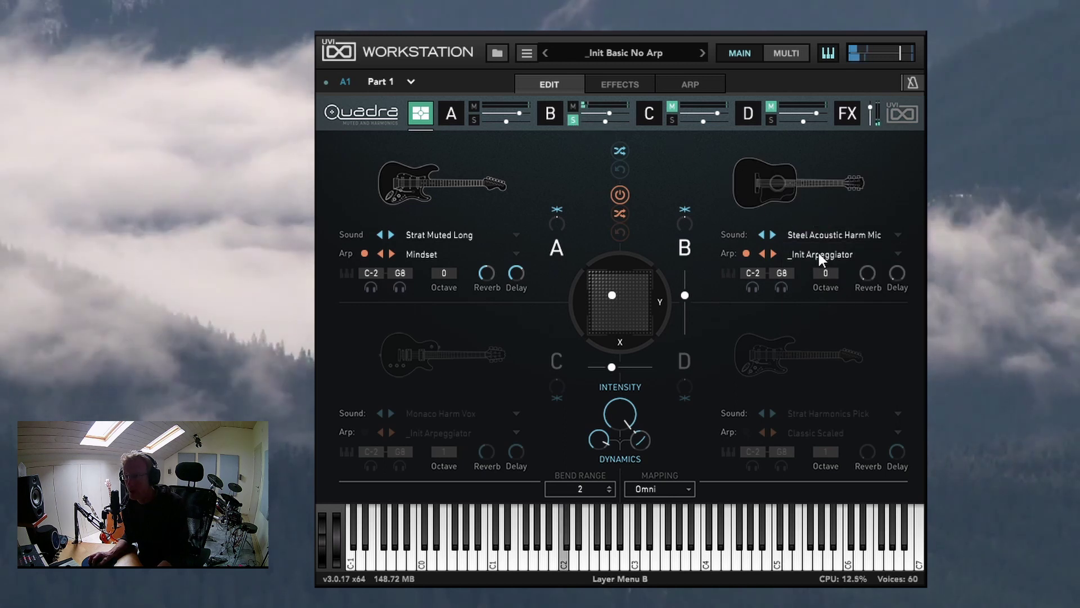
click(571, 119)
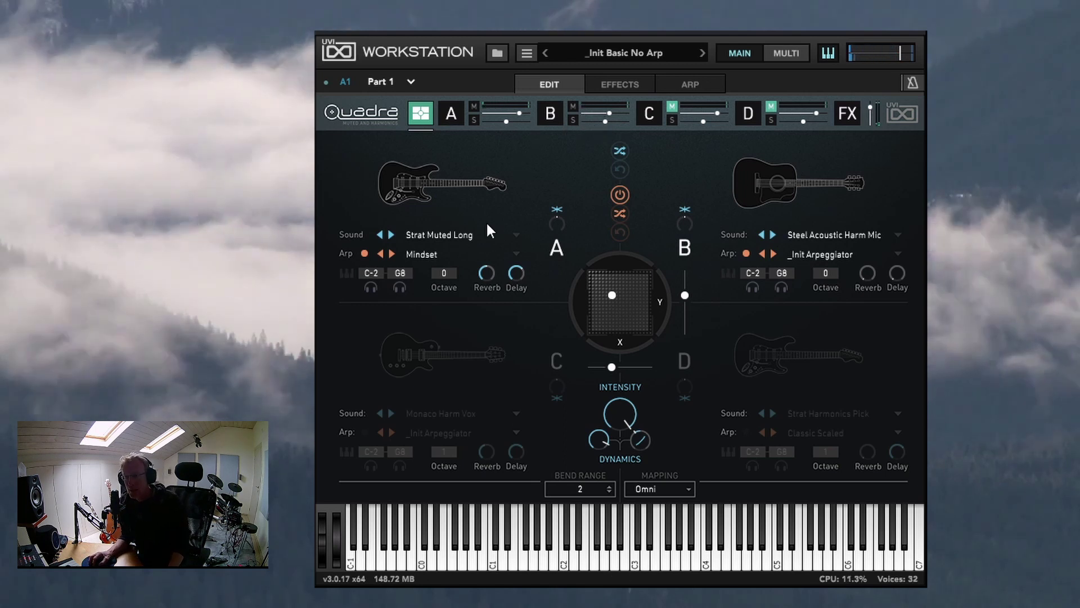
Step: Unmute layer C and load Studio Clav JChorus AC from the Keyboards category as its sound
click(672, 106)
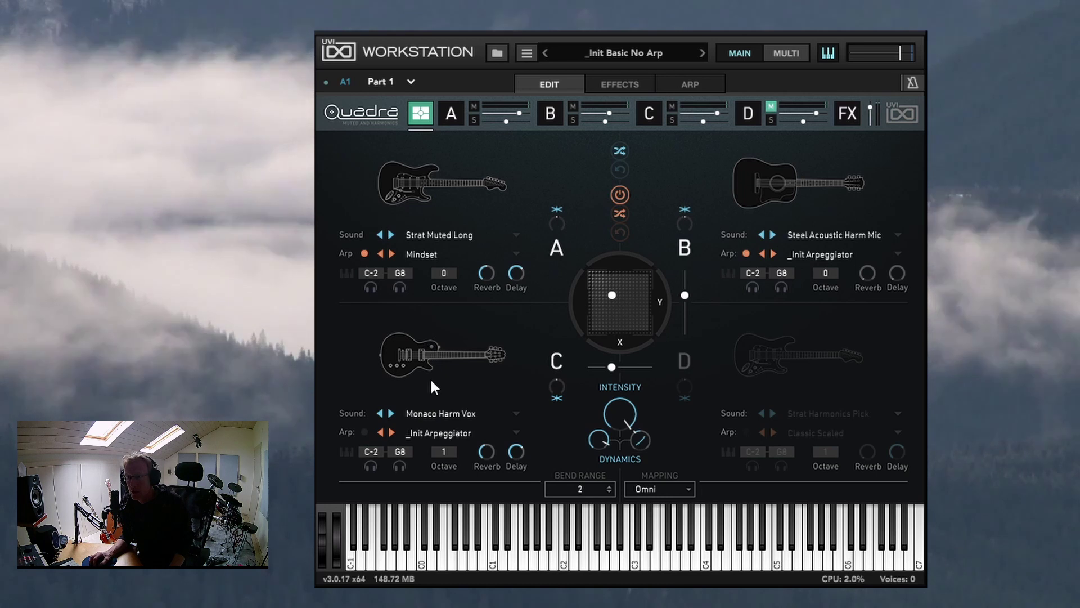
click(433, 415)
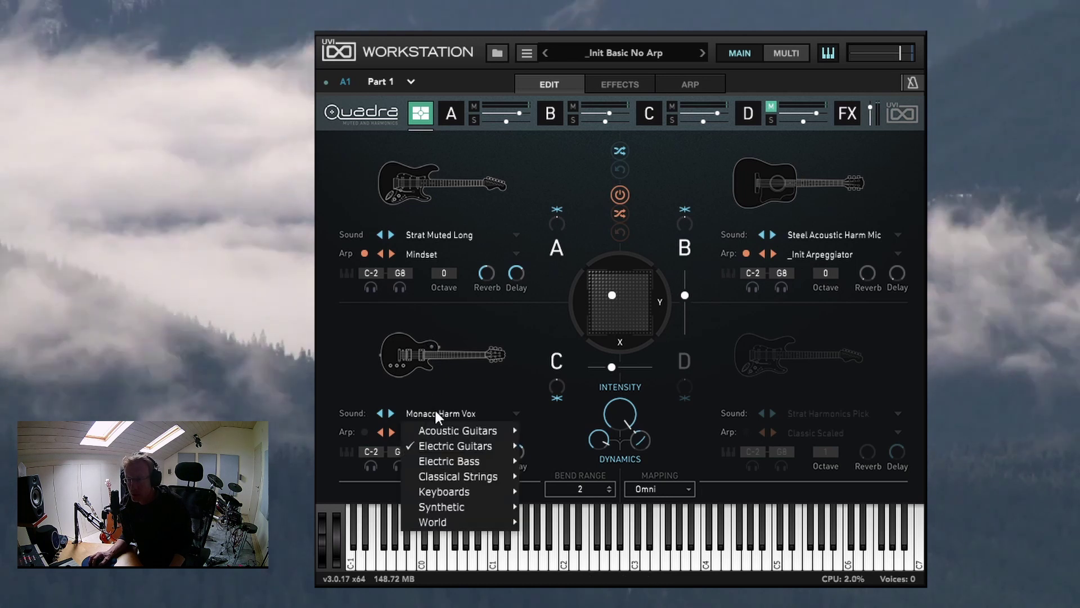
mouse_move(447, 494)
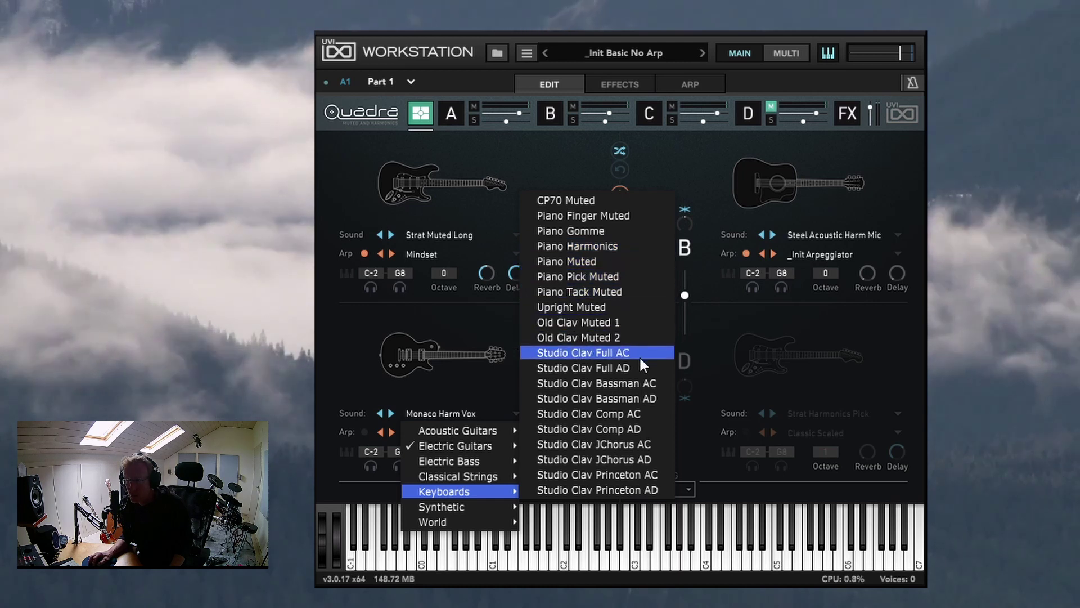
click(639, 442)
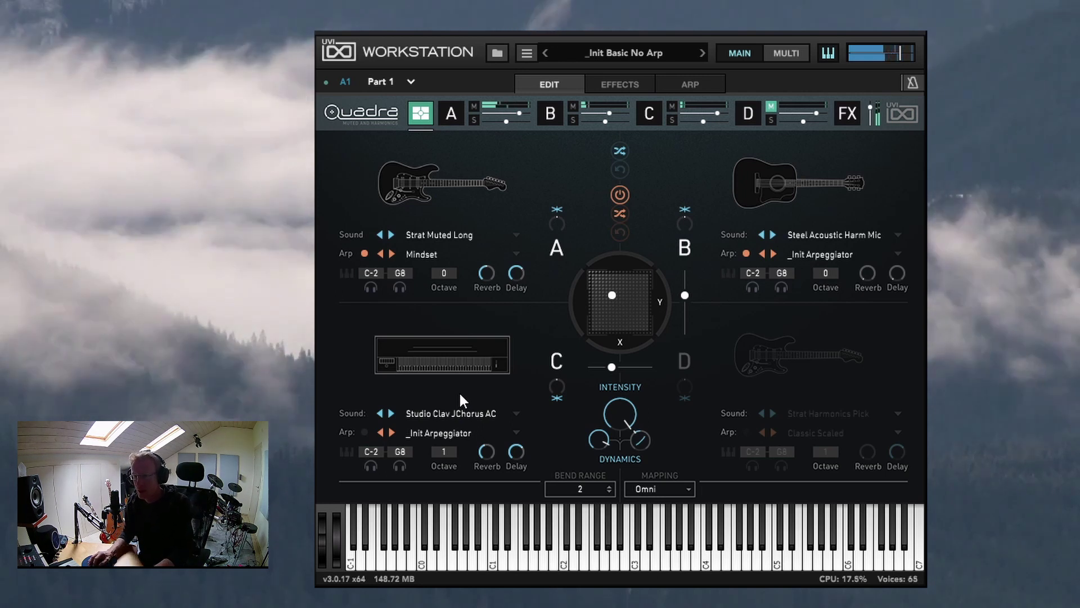
Step: Enable layer C's arp and load the Floating preset from the Basslines category
click(366, 432)
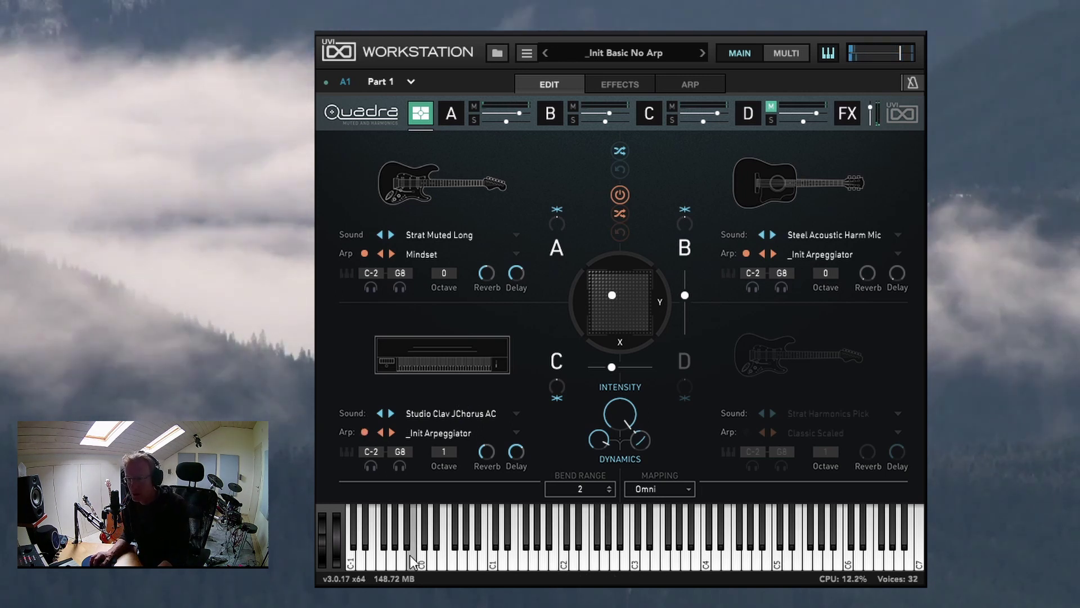
click(455, 432)
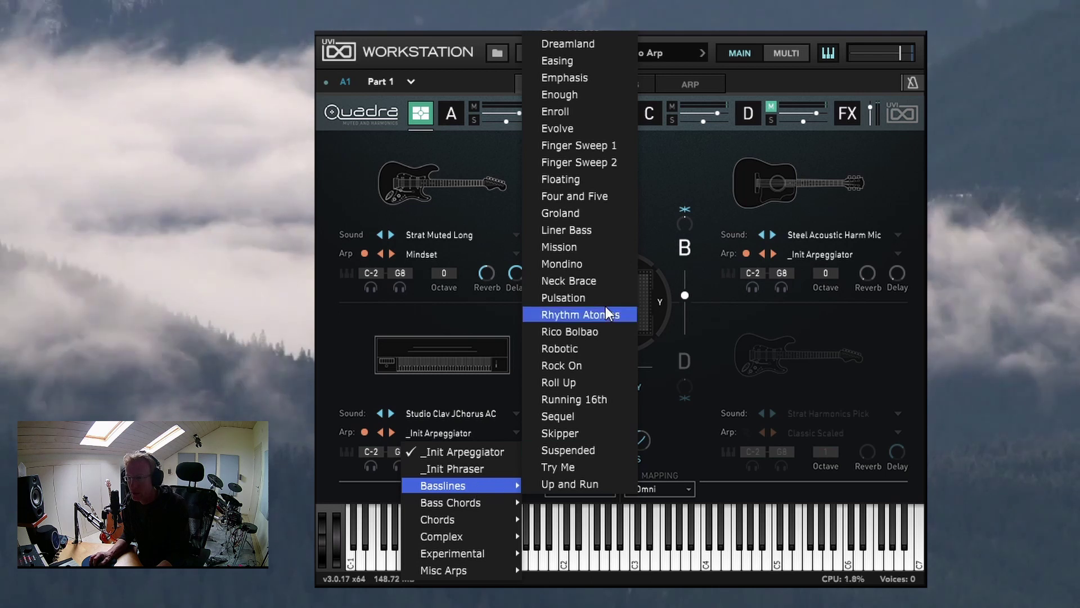
click(595, 178)
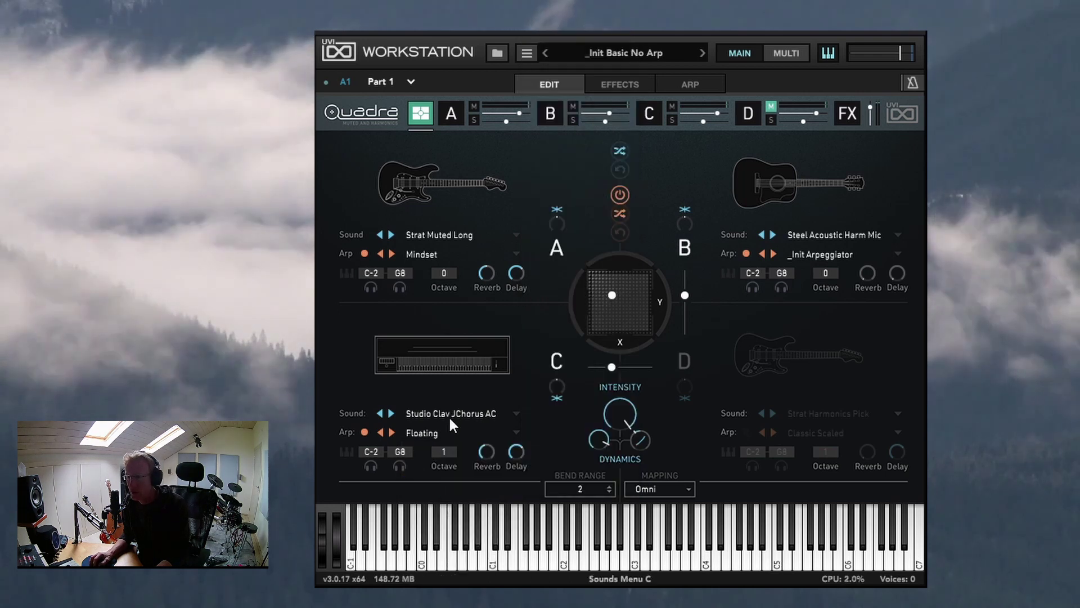
Step: Set layer C's octave to -1 while it is soloed, and lower its volume slightly in the full mix
click(673, 120)
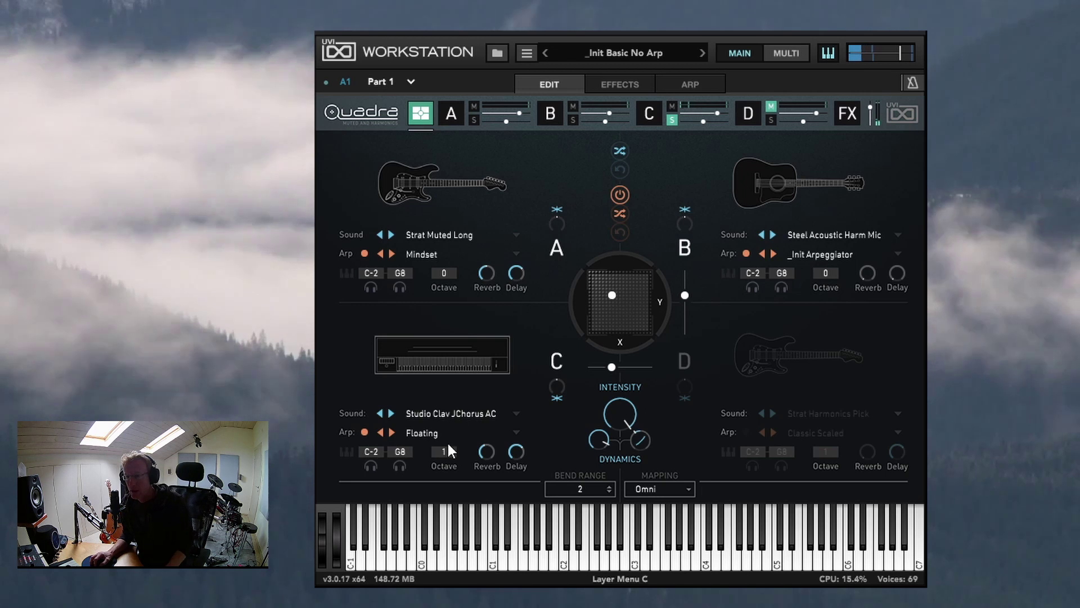
drag(448, 460, 453, 492)
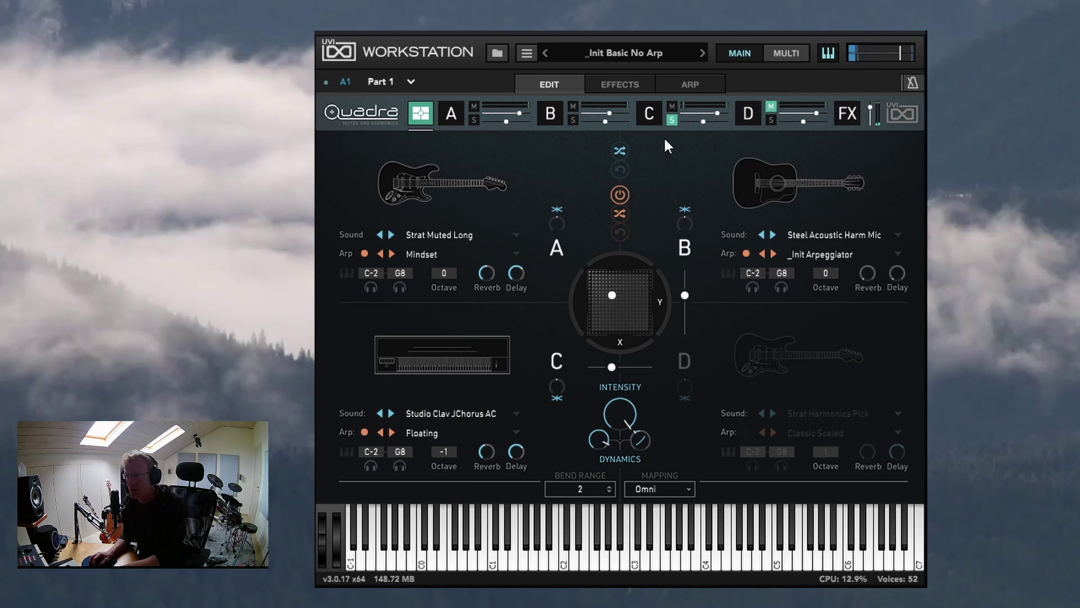
click(672, 120)
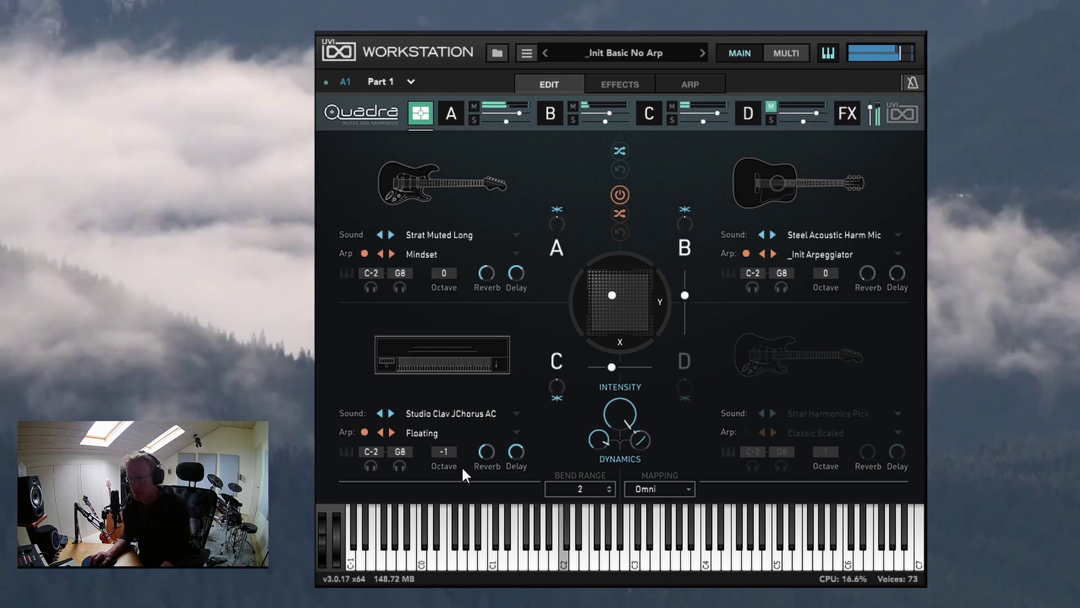
mouse_move(706, 117)
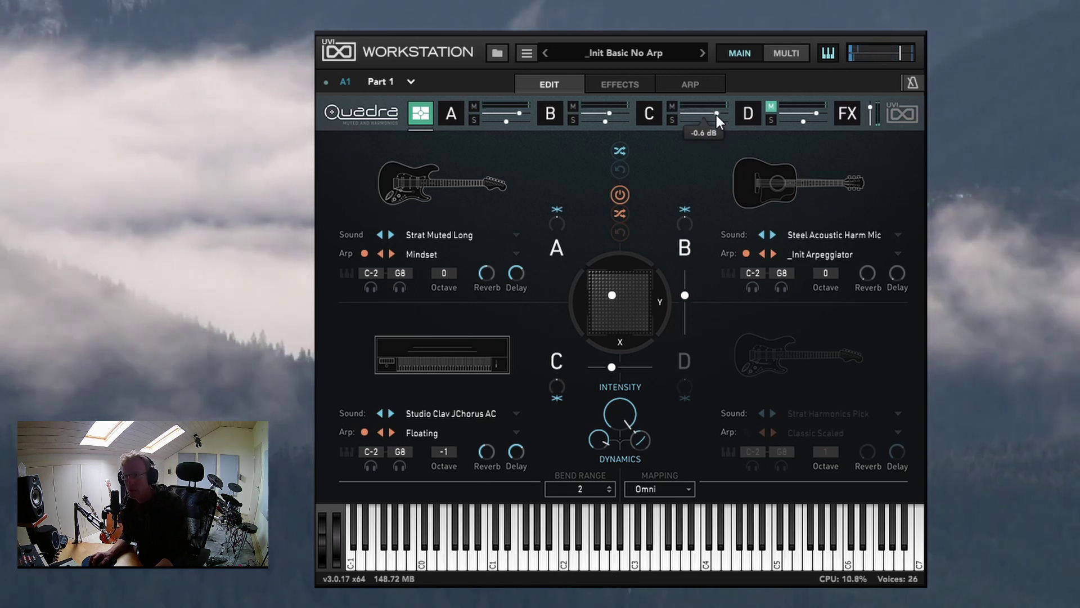
drag(717, 114, 708, 114)
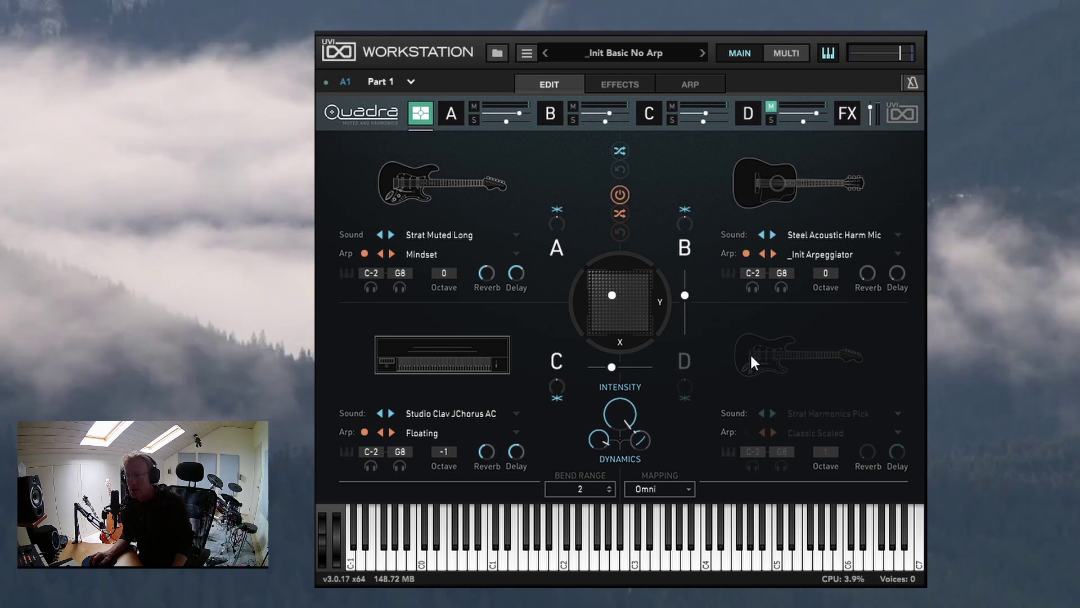
Step: Unmute layer D, load Qanun Muted from the World category as its sound, and solo the layer
click(771, 108)
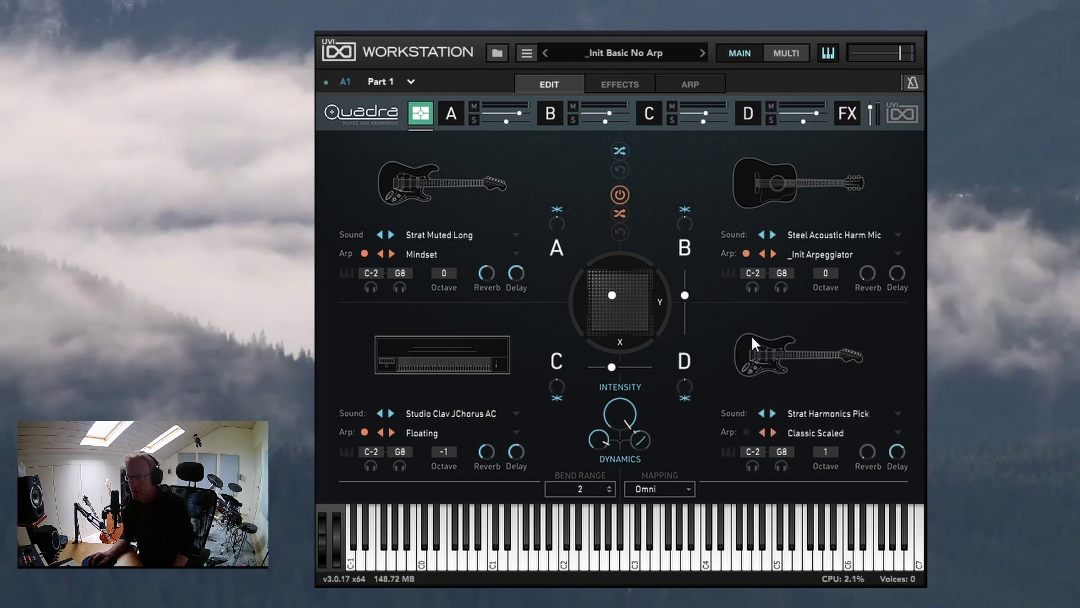
click(800, 413)
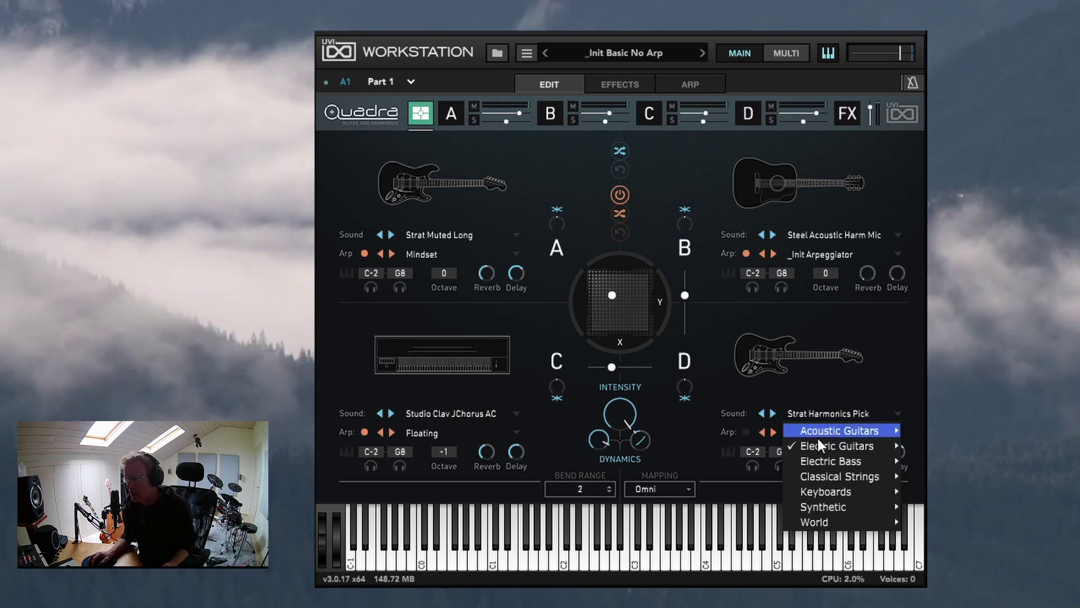
mouse_move(837, 510)
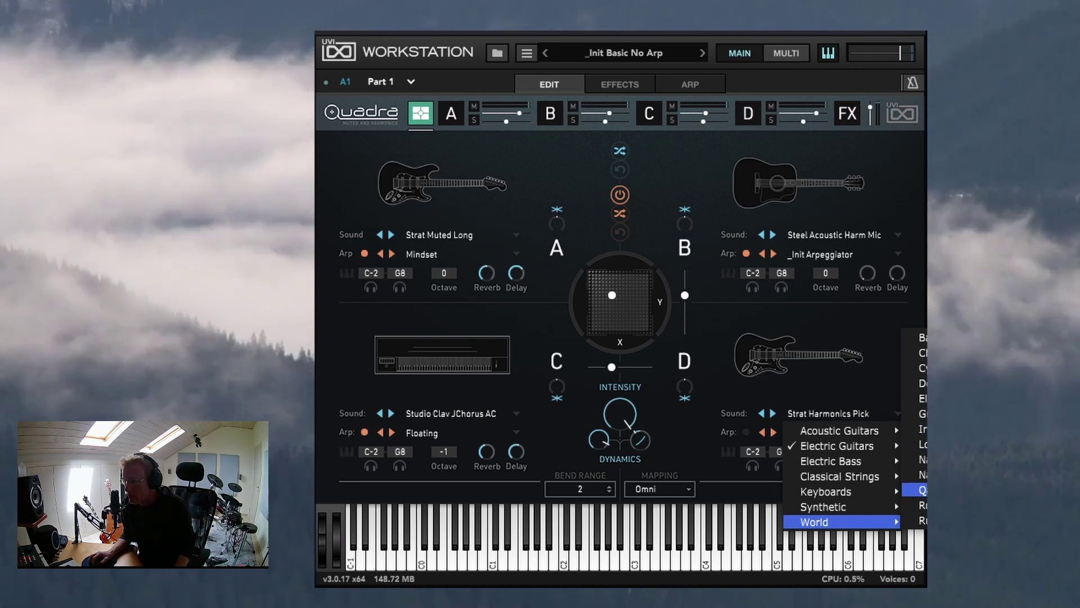
click(923, 490)
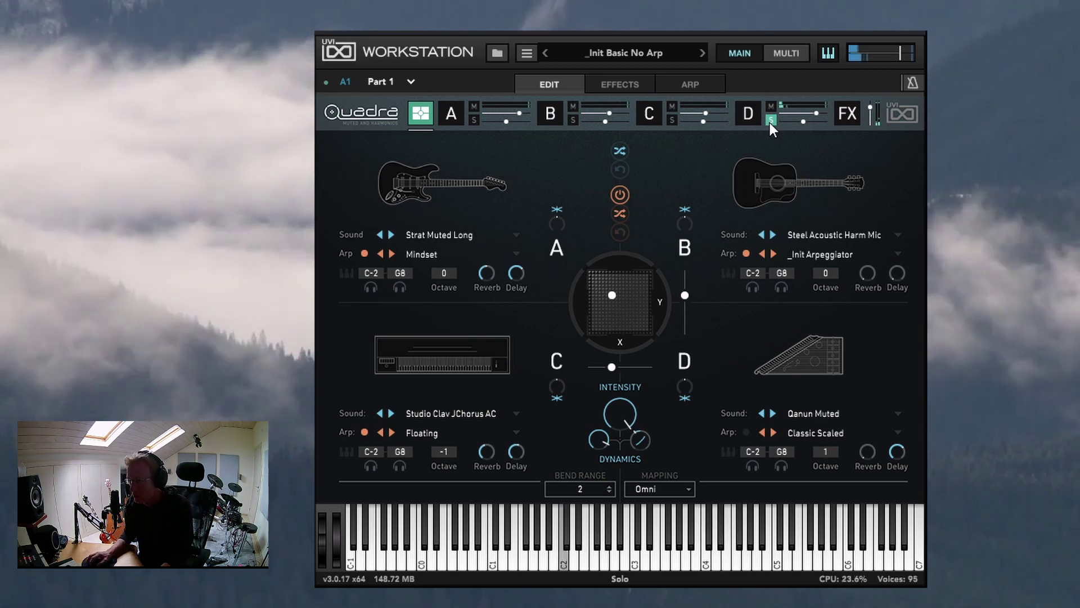
mouse_move(911, 474)
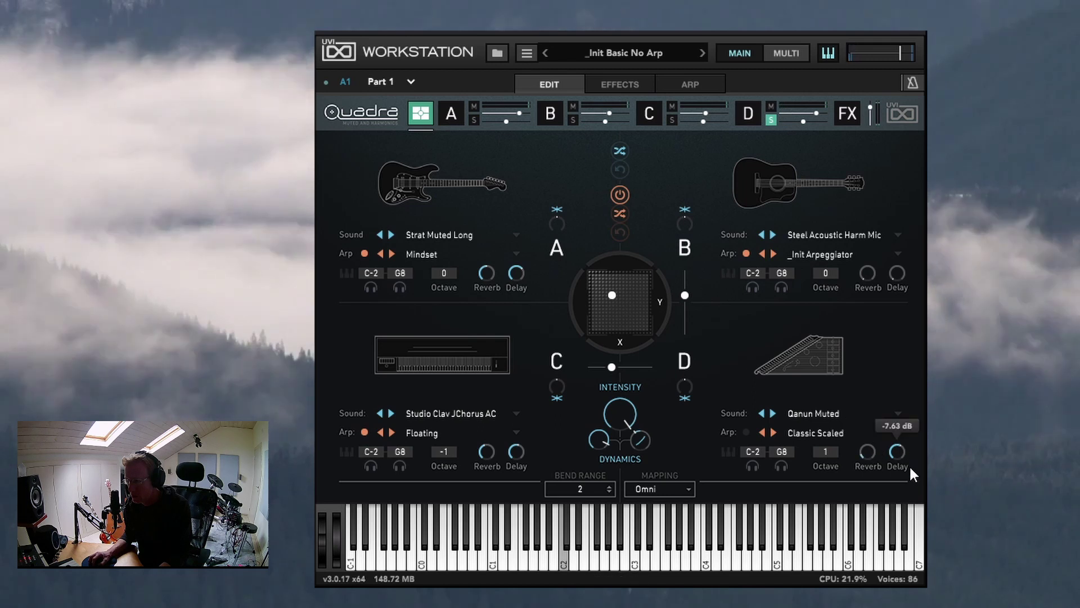